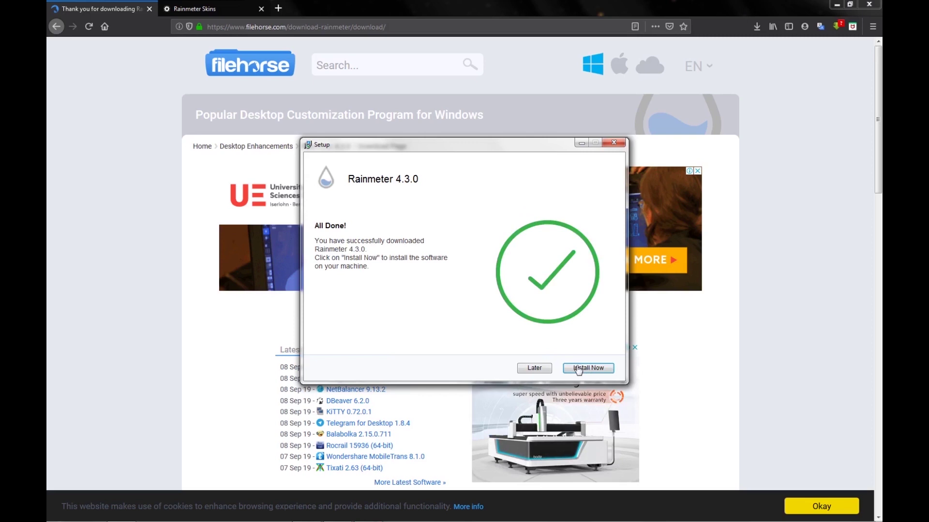
- Install Rainmeter 4.3.0 with English as installer language, the standard installation type and the preset install options
left_click(578, 369)
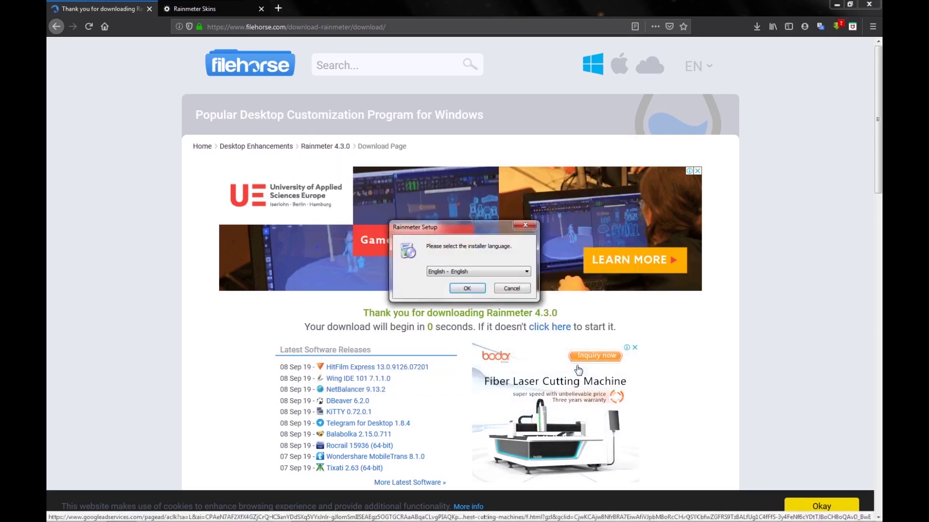
left_click(467, 289)
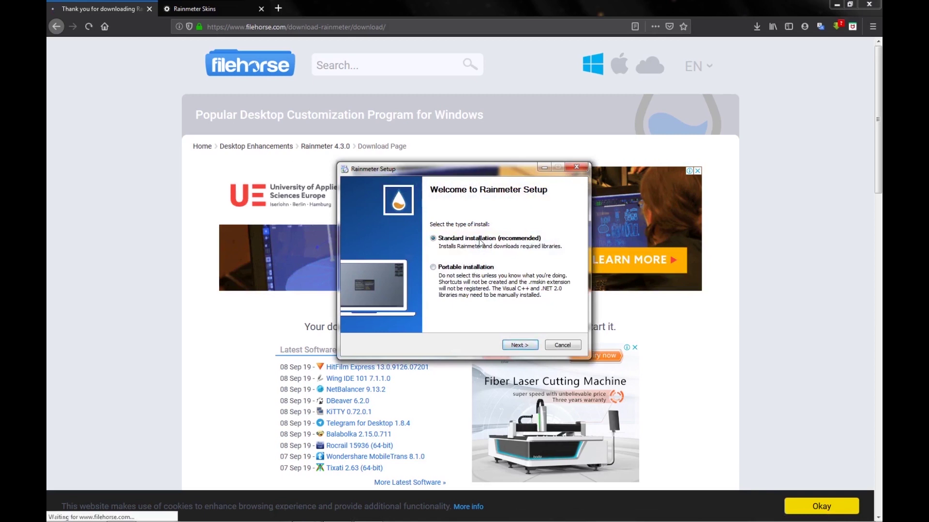
left_click(513, 346)
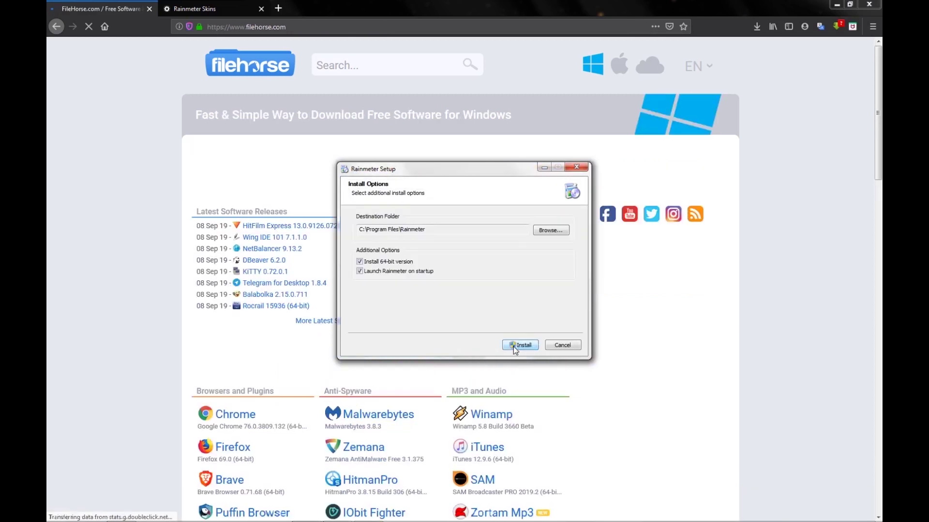
left_click(512, 346)
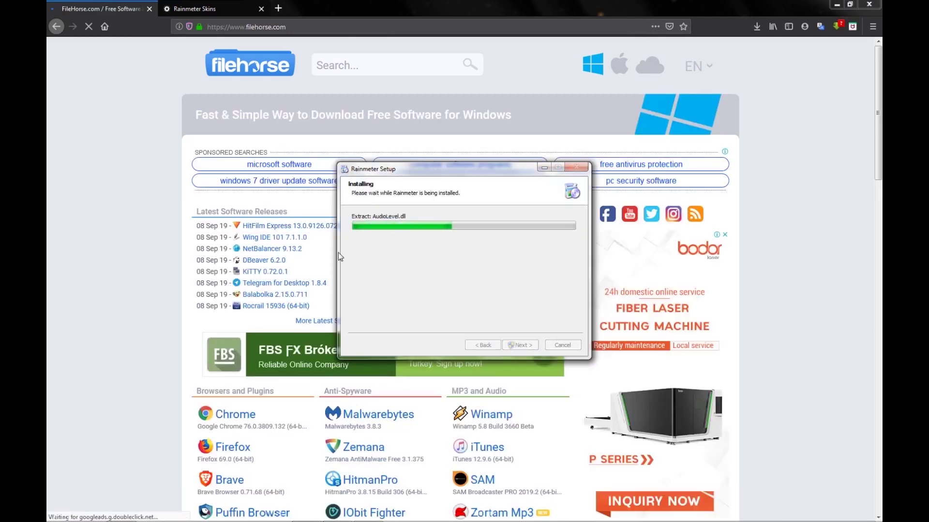
- Return the browser to the Rainmeter 4.3.0 page and close the McAfee WebAdvisor window while the installation runs
left_click(52, 31)
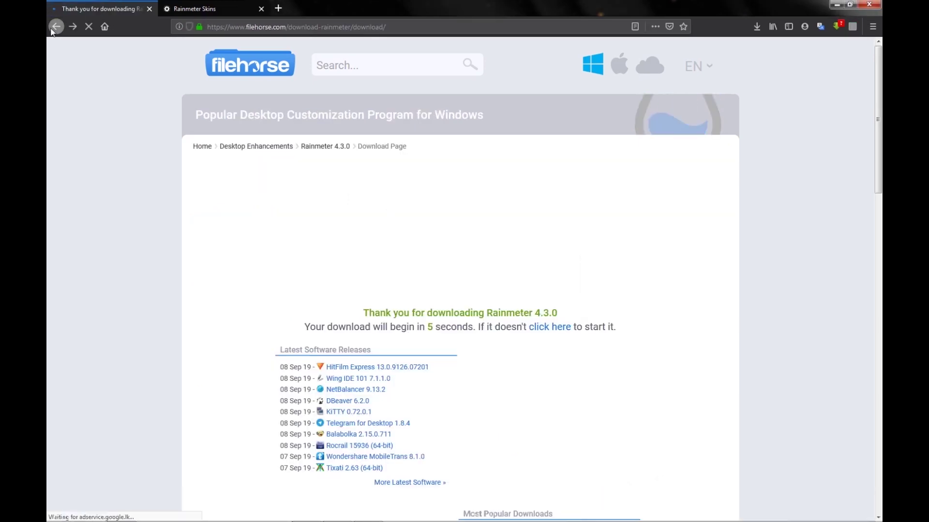
left_click(55, 31)
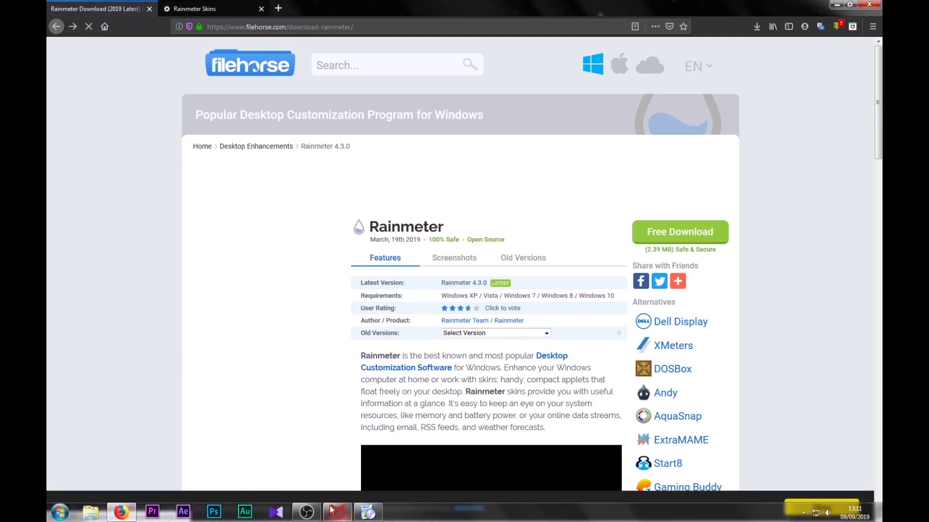
left_click(368, 513)
right_click(337, 513)
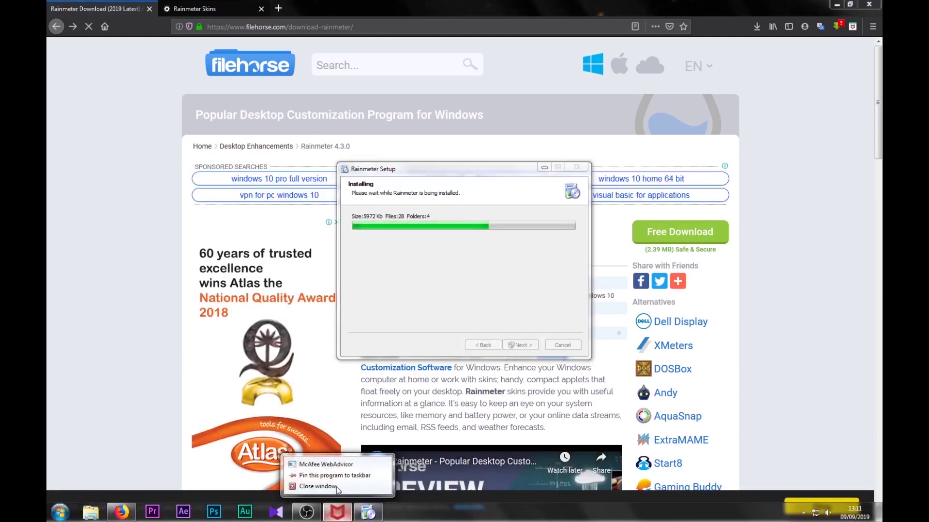
left_click(337, 490)
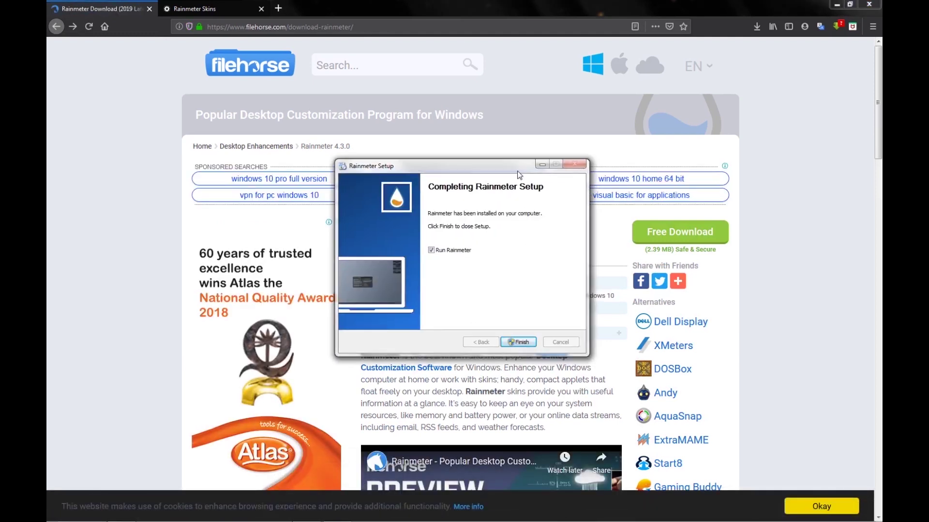
- Finish the Rainmeter setup with Run Rainmeter enabled and open the Manage Rainmeter window higher up on the desktop
left_click_drag(520, 238, 510, 228)
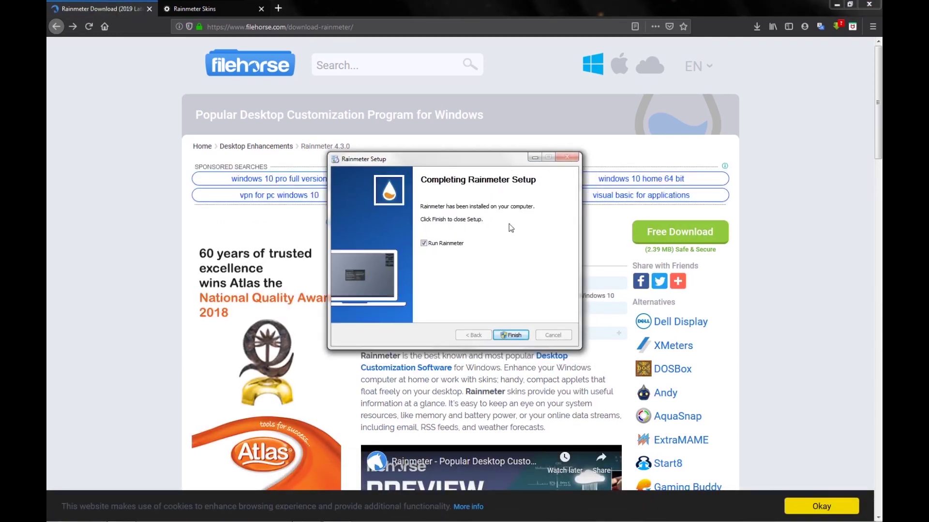
left_click(512, 335)
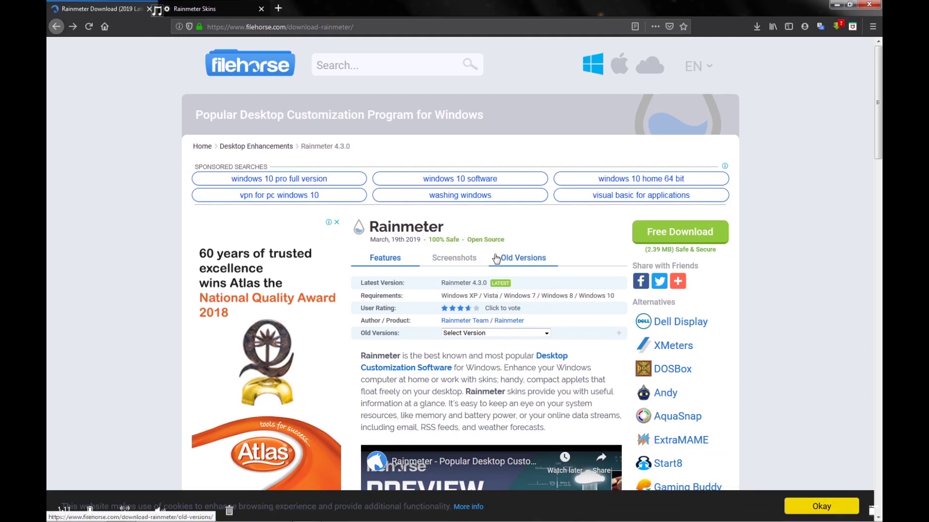
mouse_move(805, 518)
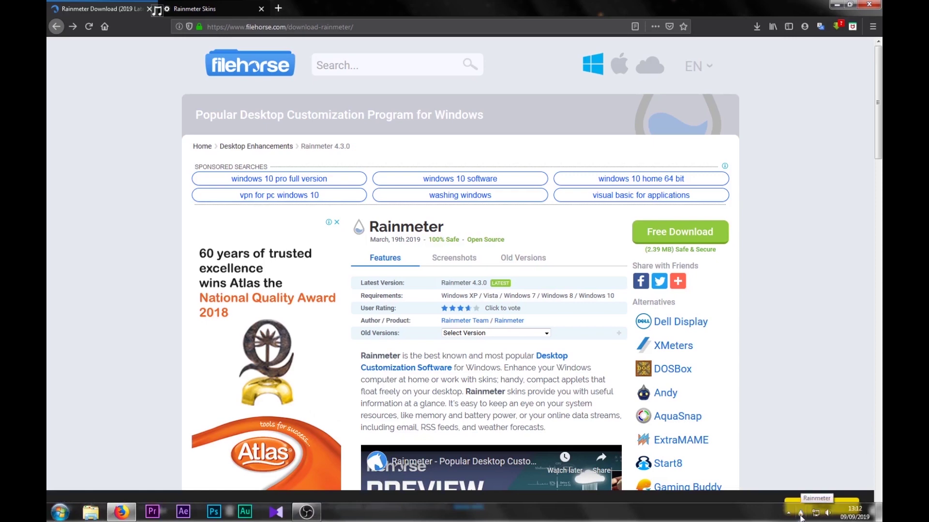
left_click(801, 516)
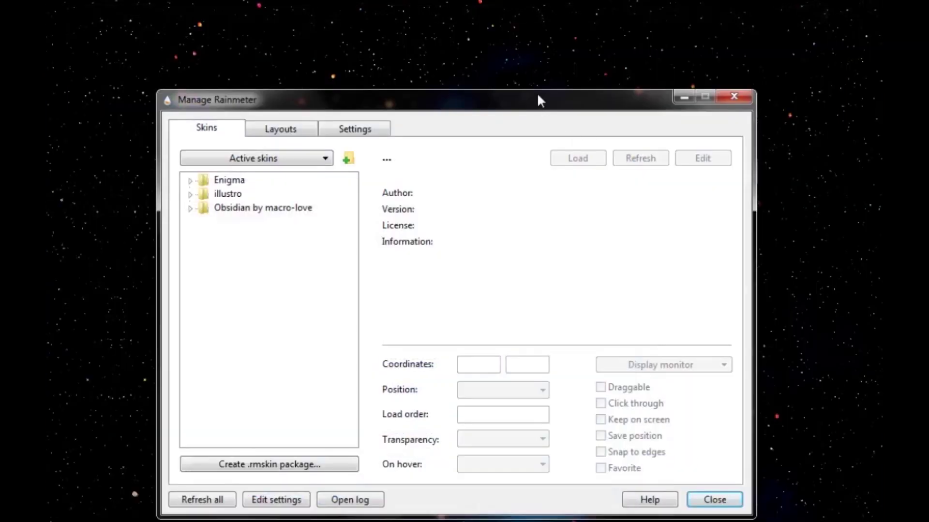
left_click_drag(537, 93, 544, 47)
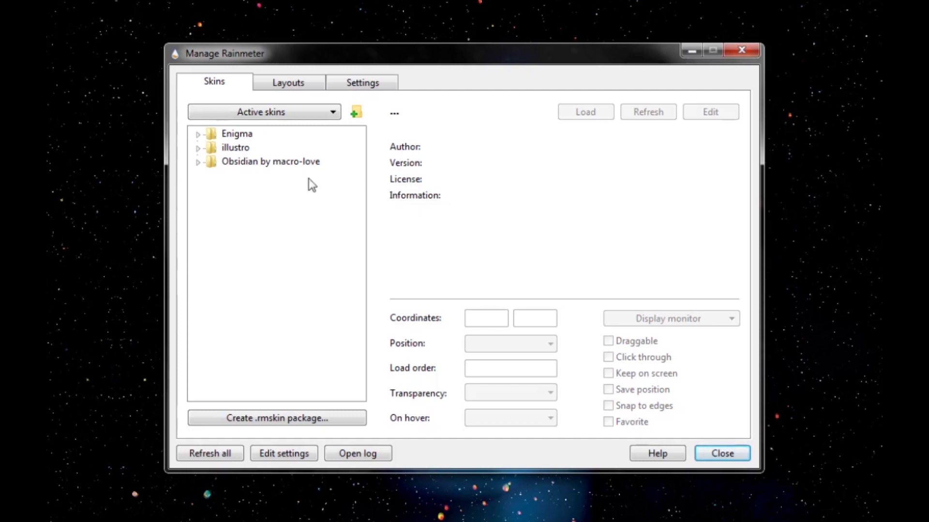
- Examine the Enigma, illustro and Obsidian by macro-love entries in the skins list
left_click(236, 152)
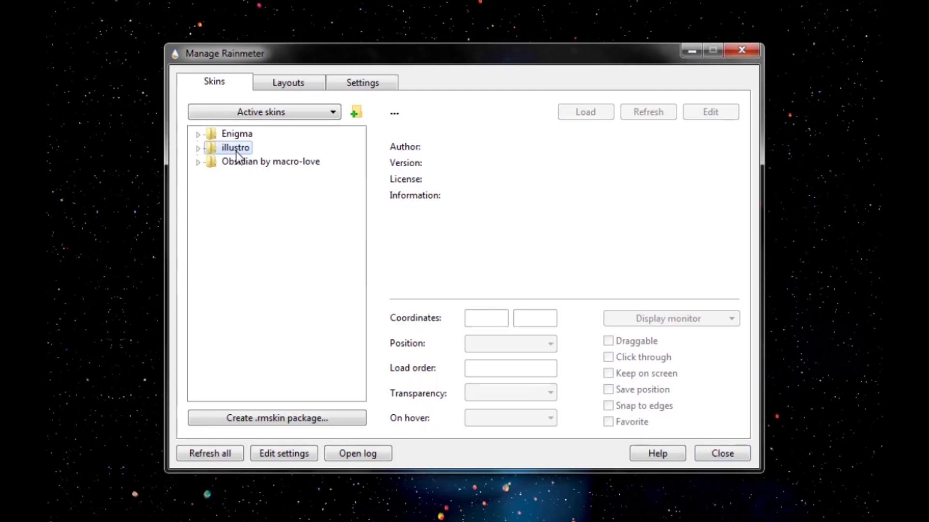
left_click(239, 132)
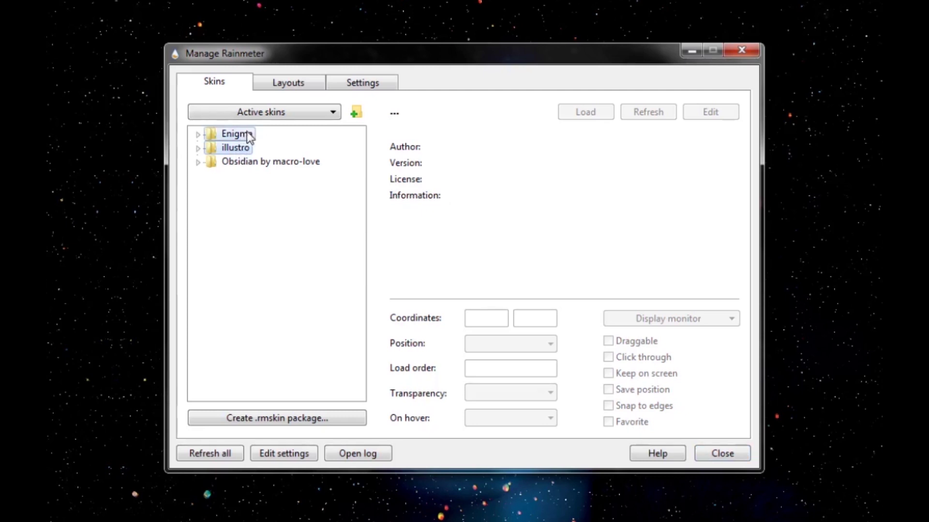
left_click(260, 164)
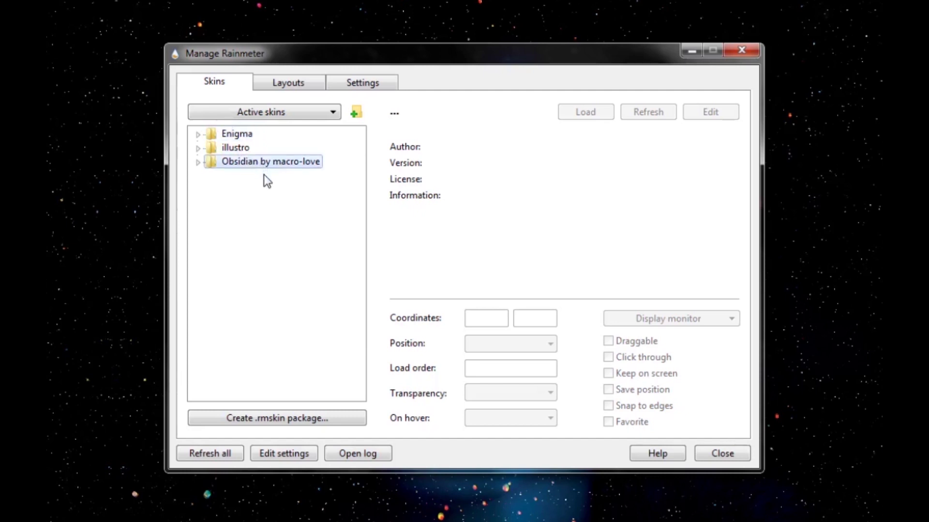
left_click(242, 136)
left_click(241, 161)
left_click(233, 138)
left_click(234, 165)
left_click(233, 139)
left_click(235, 166)
left_click(233, 138)
left_click(231, 163)
left_click(235, 149)
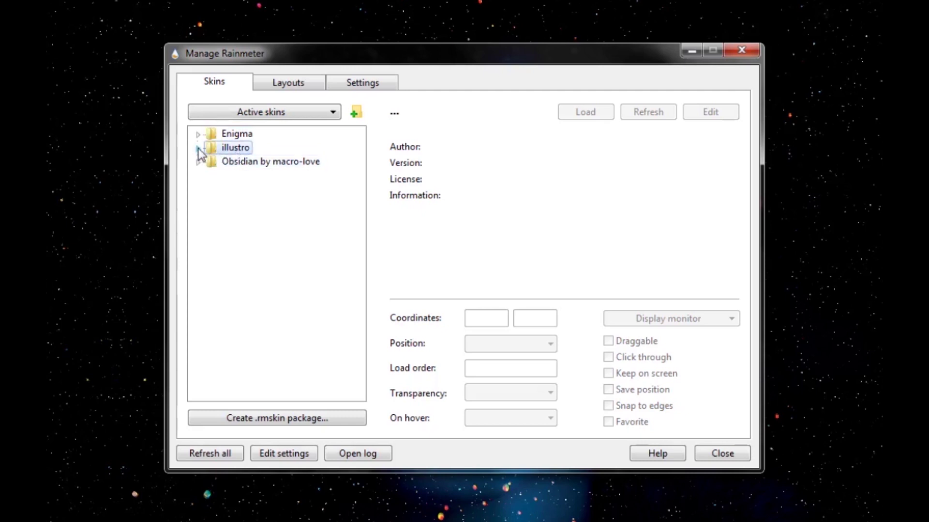
- Load the Clock.ini skin from the Clock folder of the illustro suite onto the desktop
left_click(199, 149)
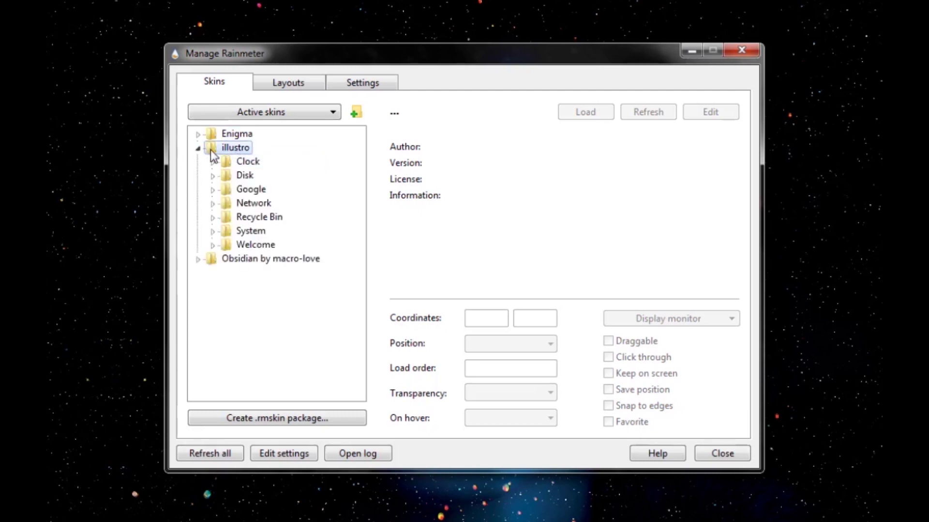
left_click(244, 176)
left_click(249, 190)
left_click(250, 206)
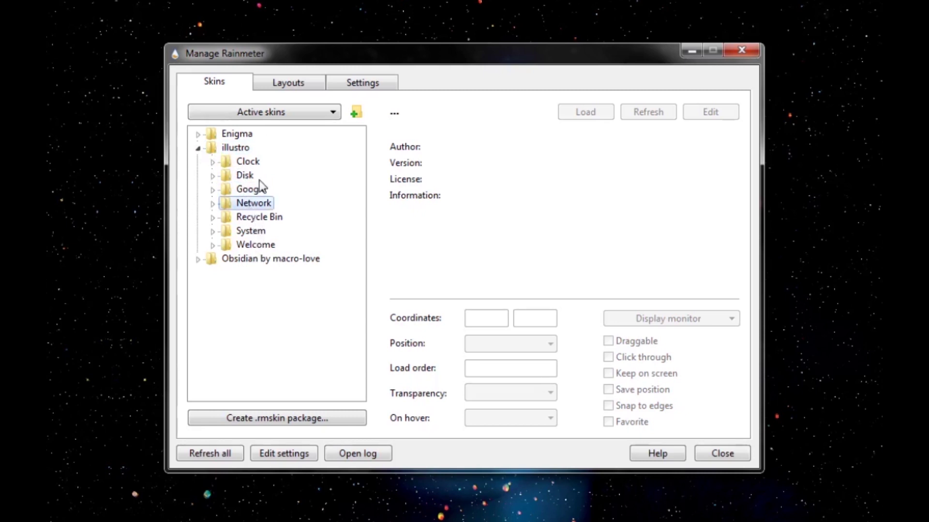
left_click(213, 162)
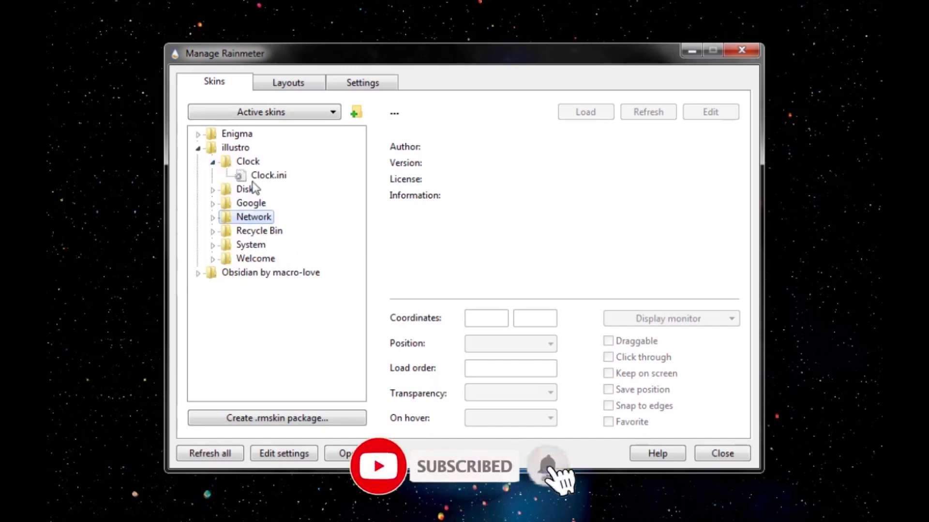
left_click(269, 175)
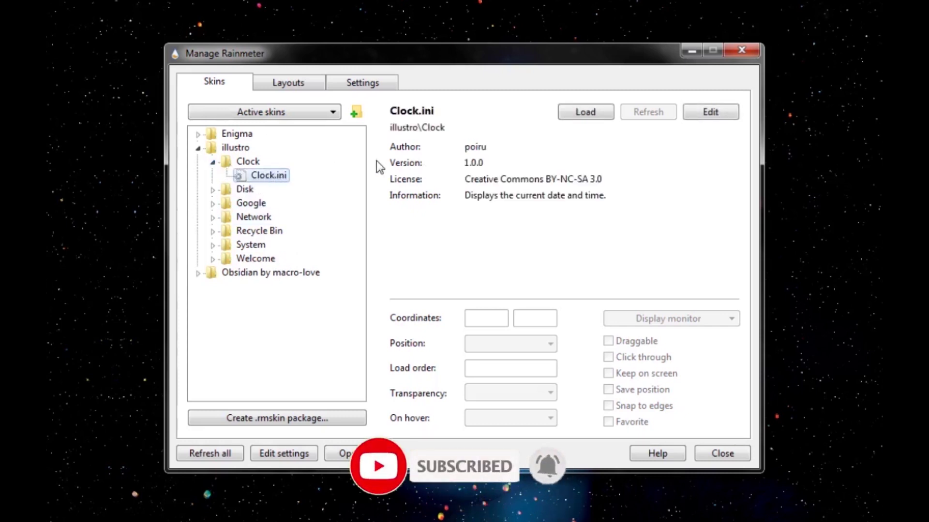
left_click(574, 117)
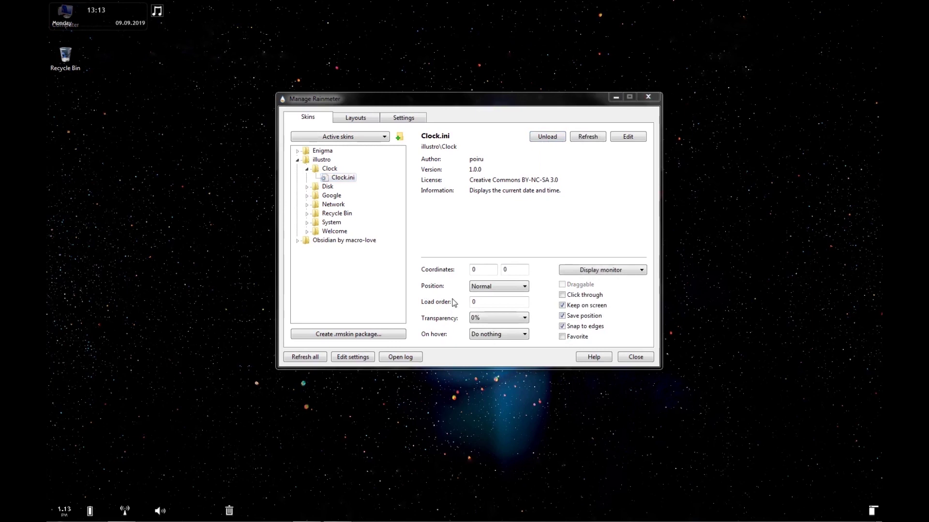
- Load the Google.ini skin from the illustro suite's Google folder and unload it again
left_click(307, 196)
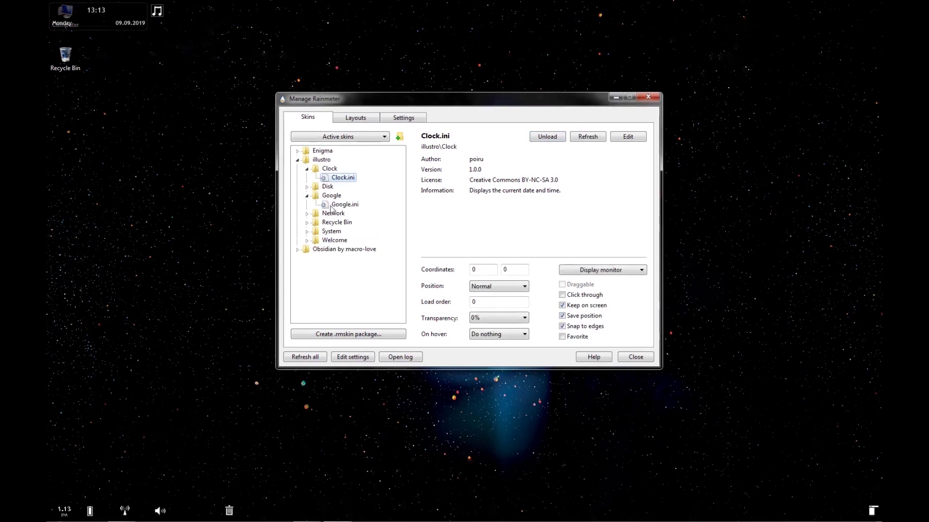
left_click(341, 205)
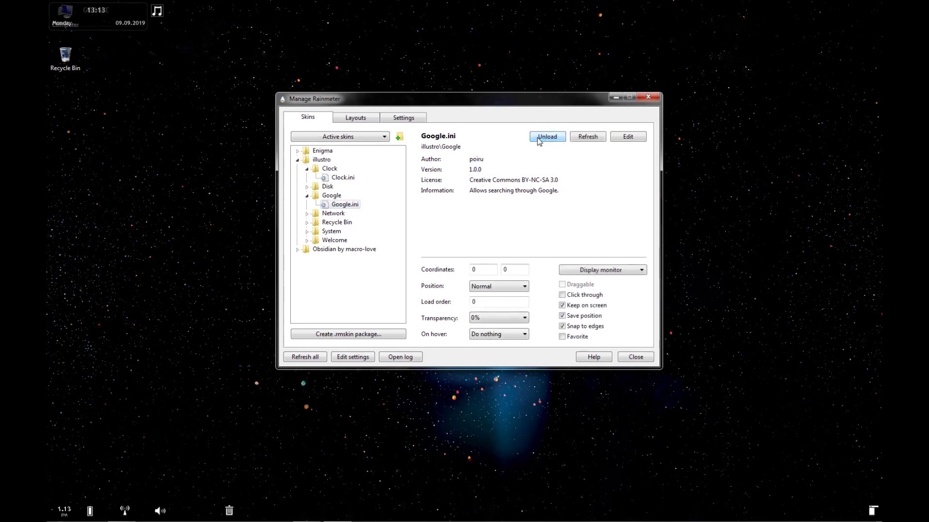
left_click(547, 137)
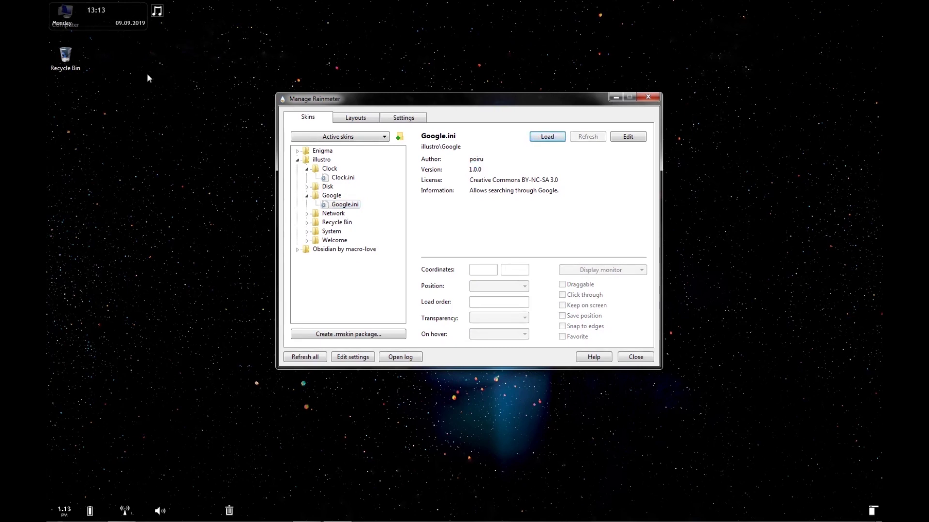
- Unload the illustro Clock skin directly from the desktop and collapse the illustro folder
right_click(107, 16)
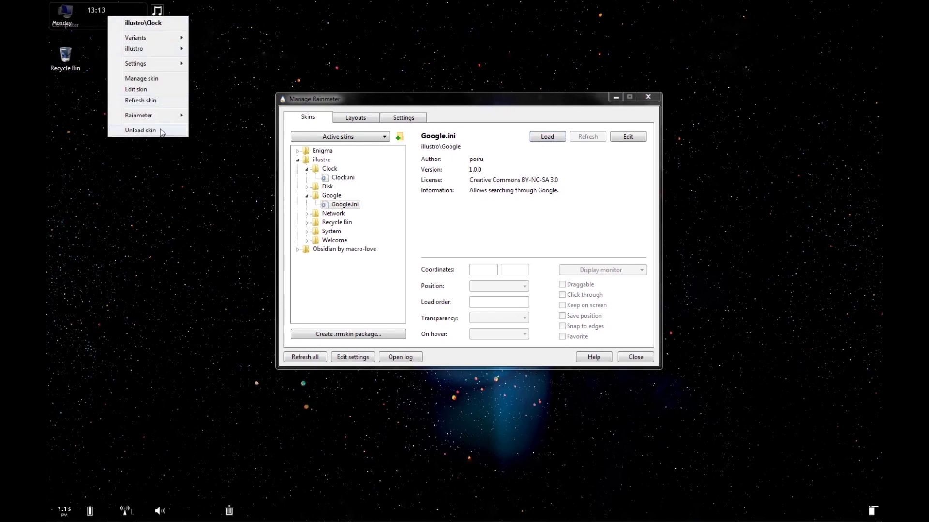
left_click(140, 130)
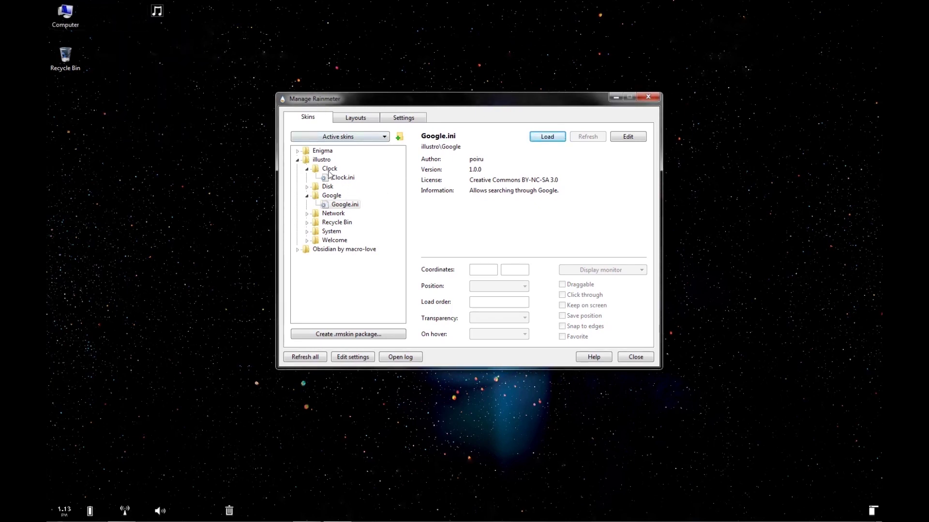
left_click(297, 161)
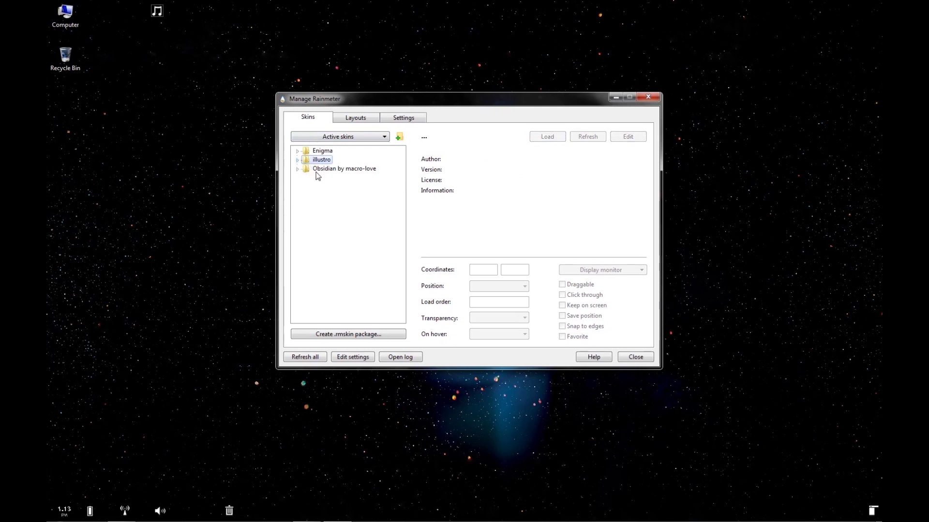
- Look at the skin folders contained in the Obsidian by macro-love suite
left_click(298, 169)
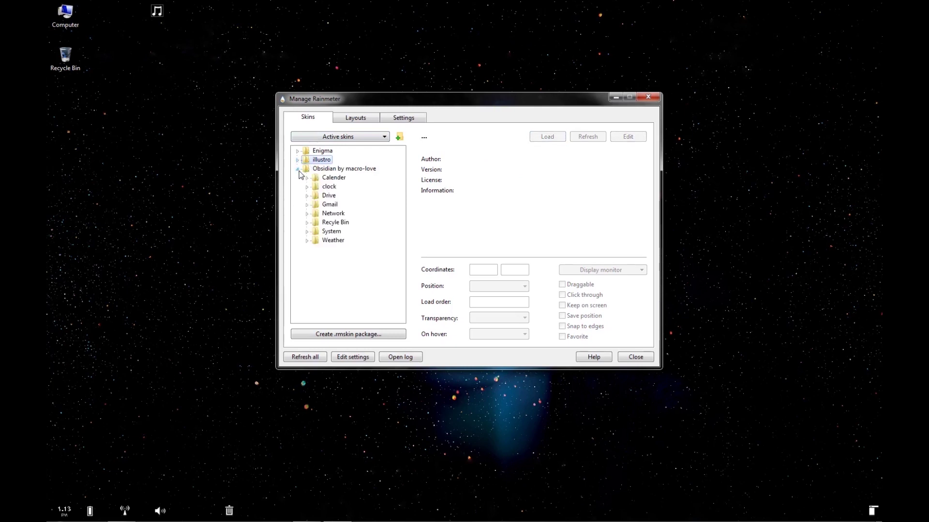
left_click(298, 170)
left_click(316, 152)
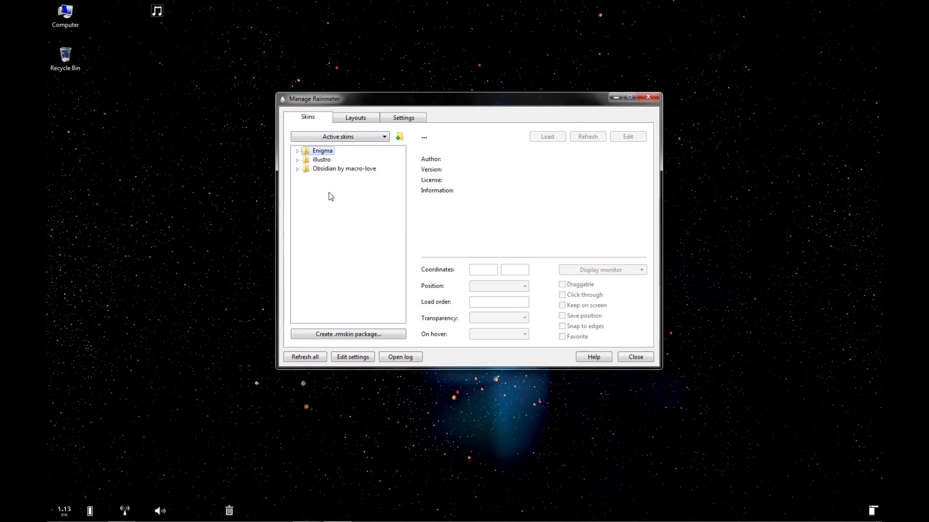
- Minimize the Rainmeter manager, switch to the VisualSkins page in Firefox and open the Neon Space theme down to its skin samples
left_click(614, 98)
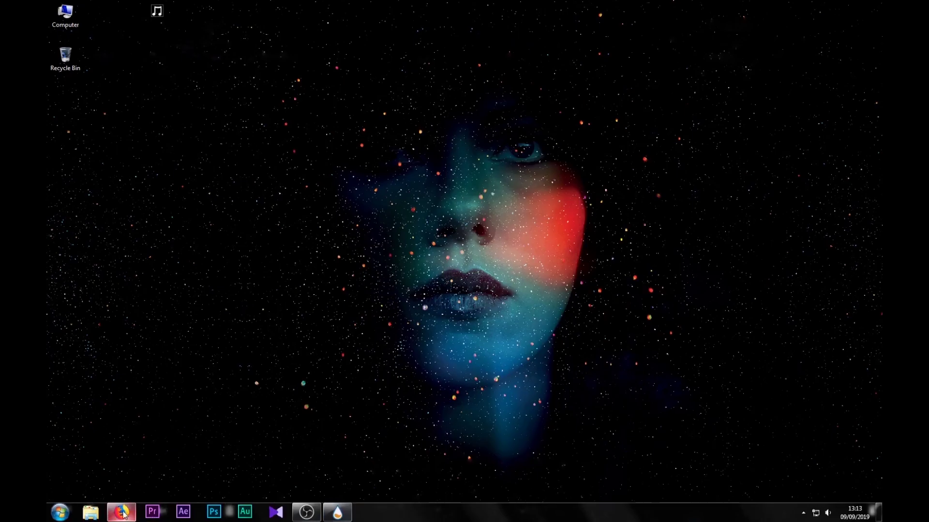
left_click(122, 514)
left_click(210, 8)
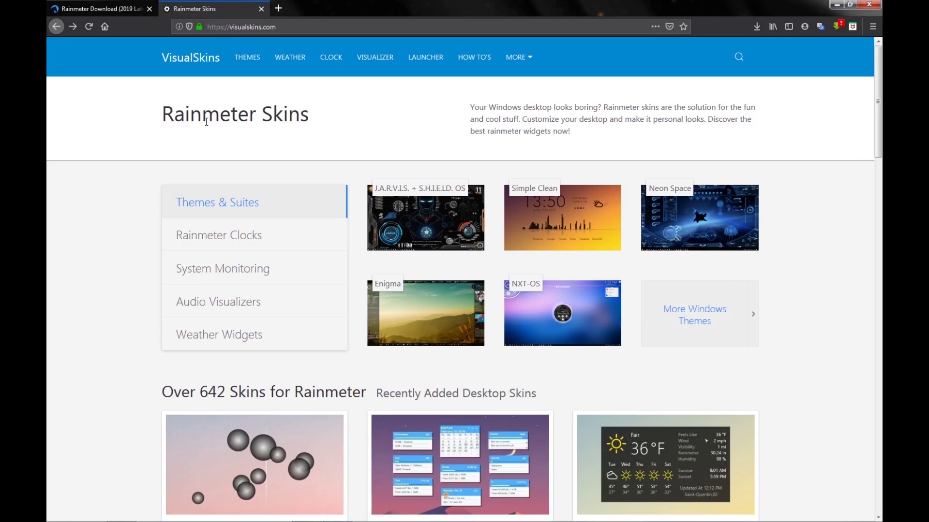
left_click(694, 216)
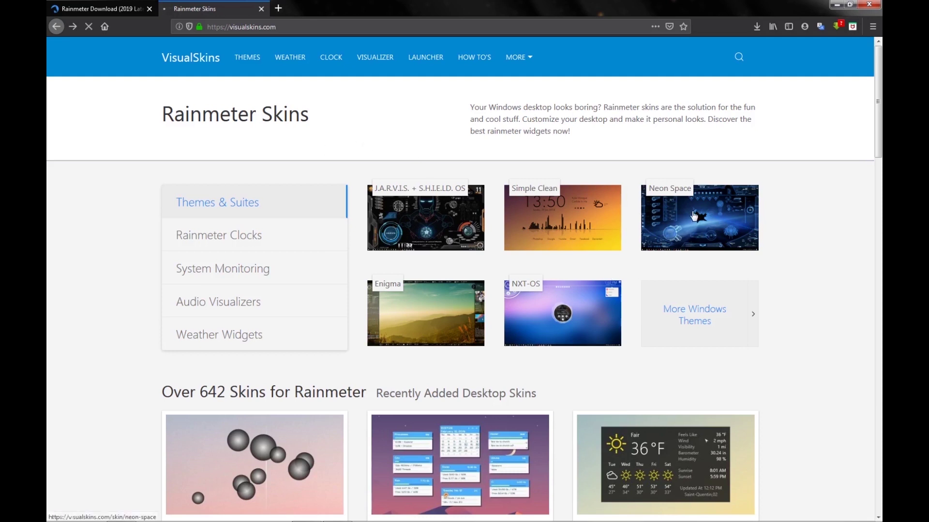
scroll(379, 272, "down", 3)
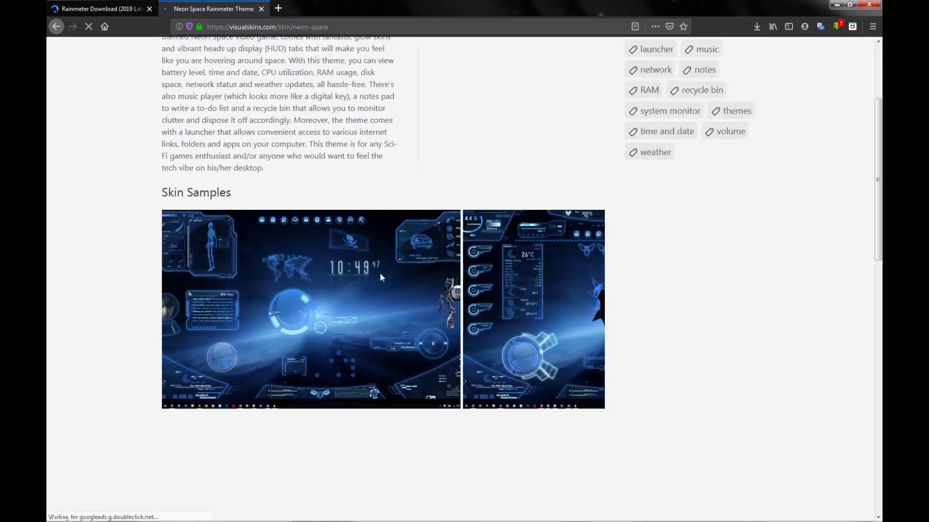
scroll(380, 277, "down", 2)
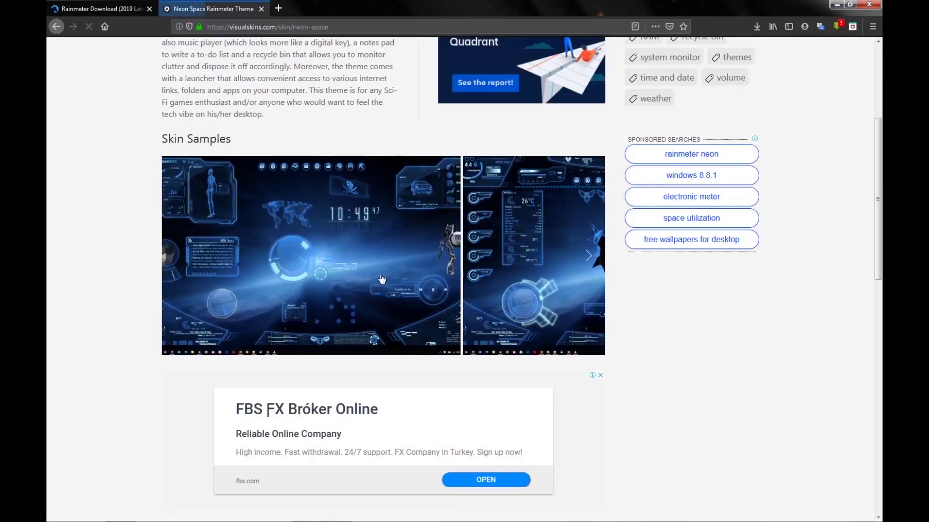
- Review the Neon Space theme's description, skin samples and download details, then open and dismiss the download prompt for neon-space.rmskin
scroll(381, 279, "down", 10)
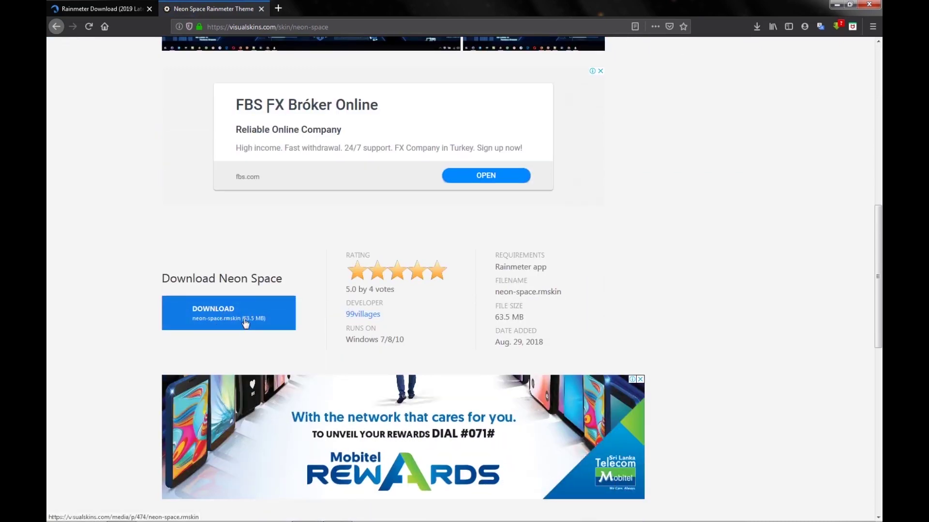
scroll(245, 323, "down", 5)
scroll(247, 323, "up", 13)
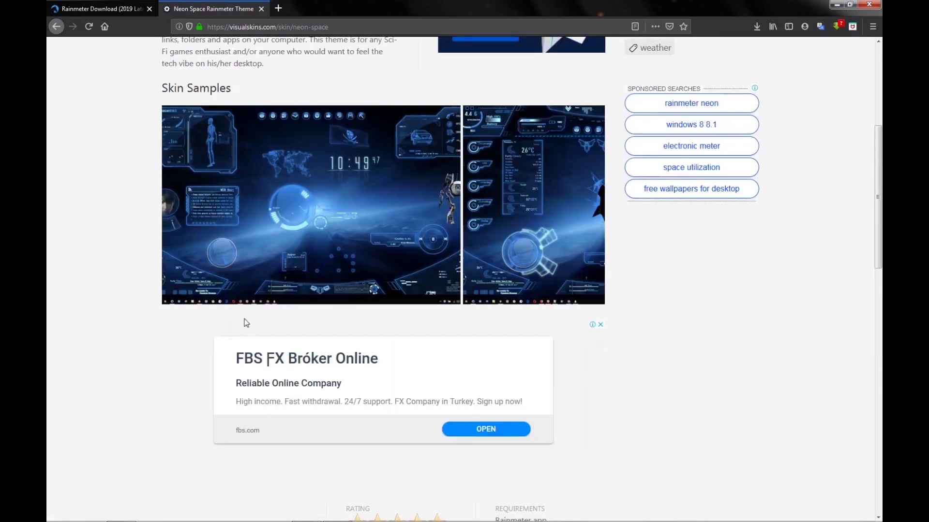
scroll(246, 323, "up", 8)
scroll(246, 318, "down", 2)
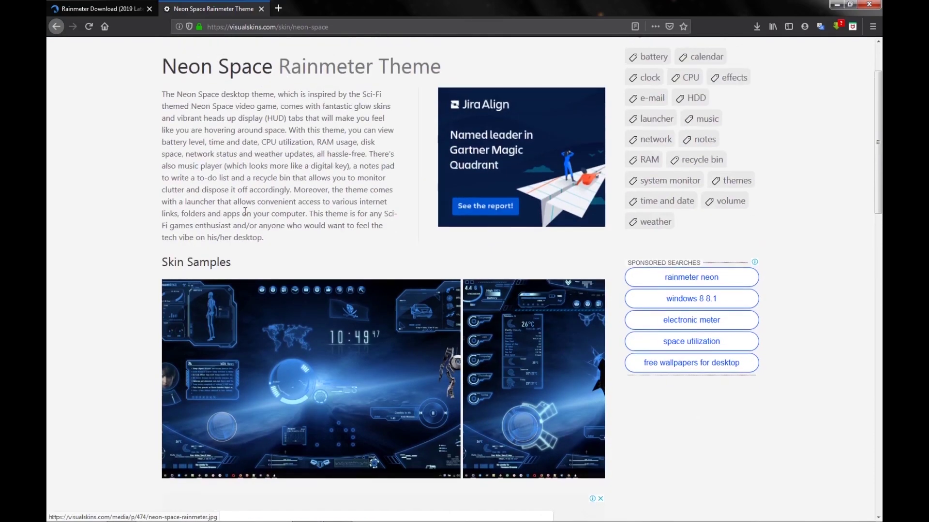
scroll(245, 318, "up", 2)
scroll(245, 211, "down", 10)
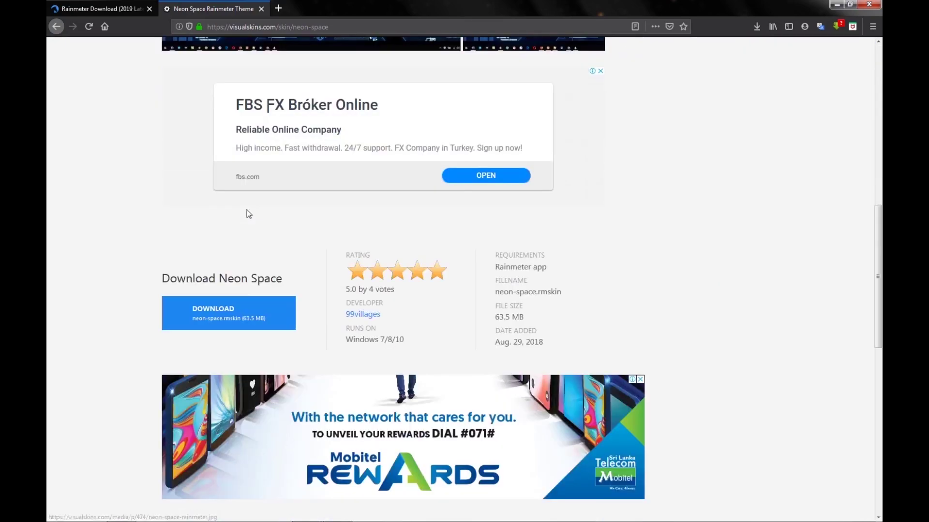
left_click(216, 326)
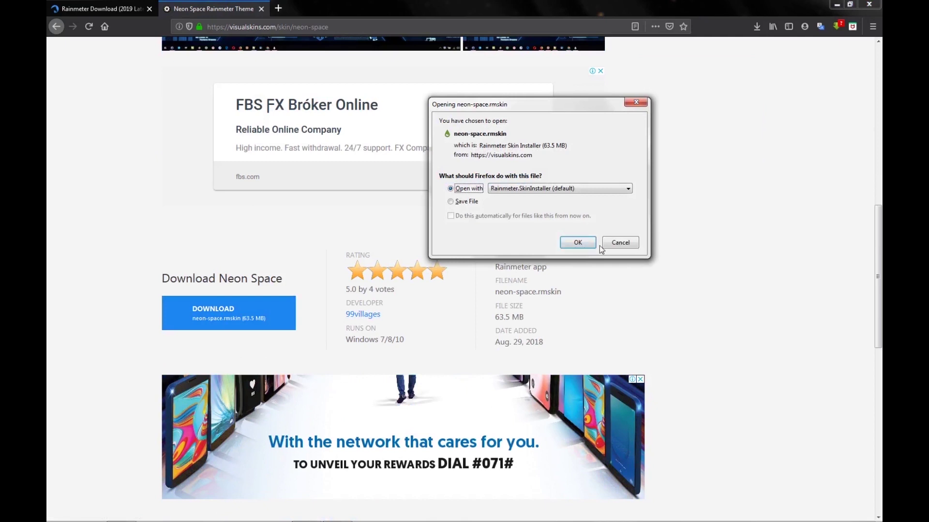
left_click(617, 244)
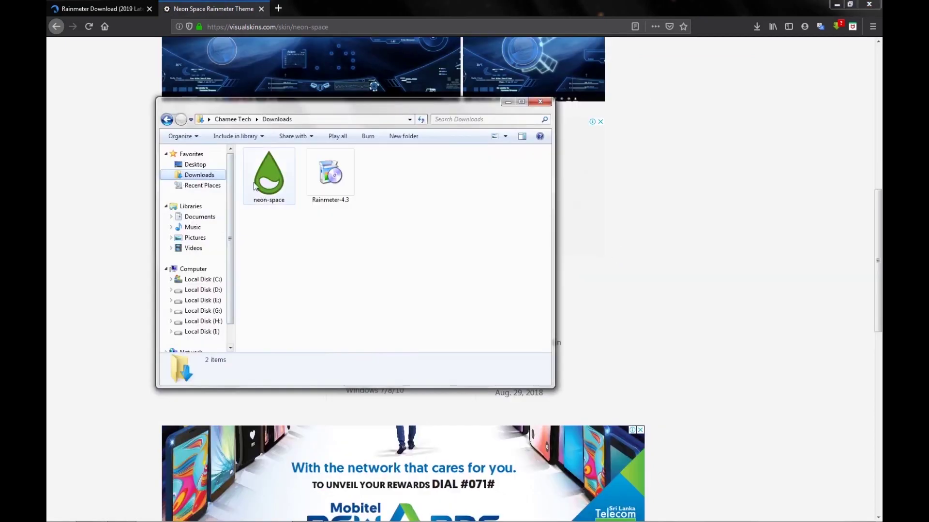
- Minimize Firefox and install the Neon Space skins and included layout from the neon-space package in the Downloads folder
left_click(254, 183)
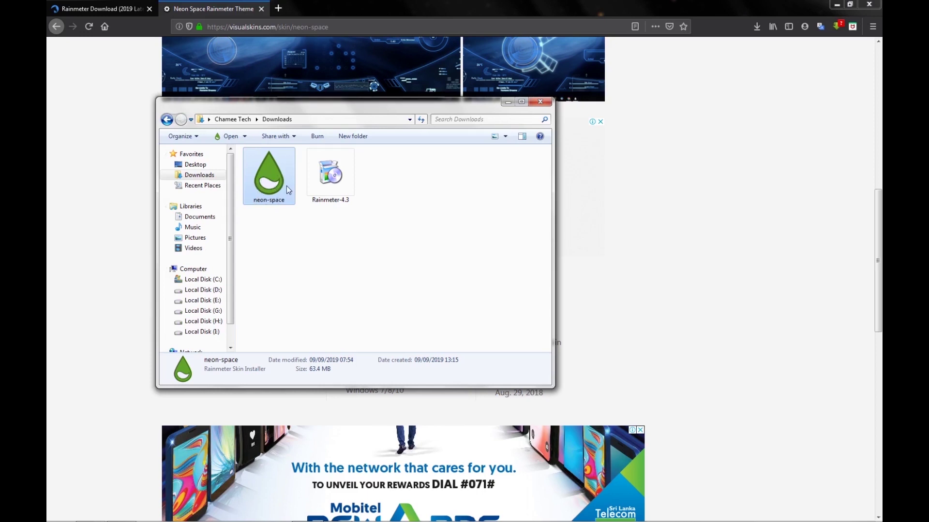
left_click(836, 4)
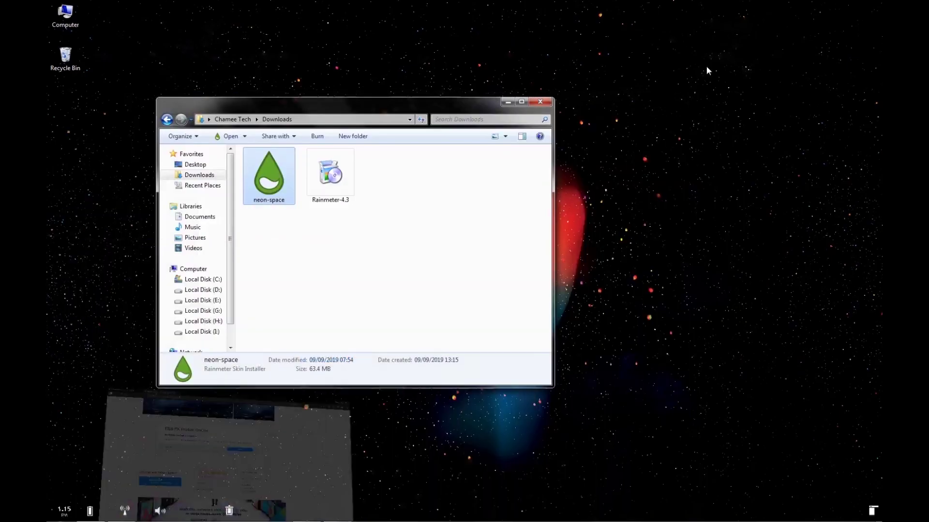
left_click_drag(462, 107, 492, 106)
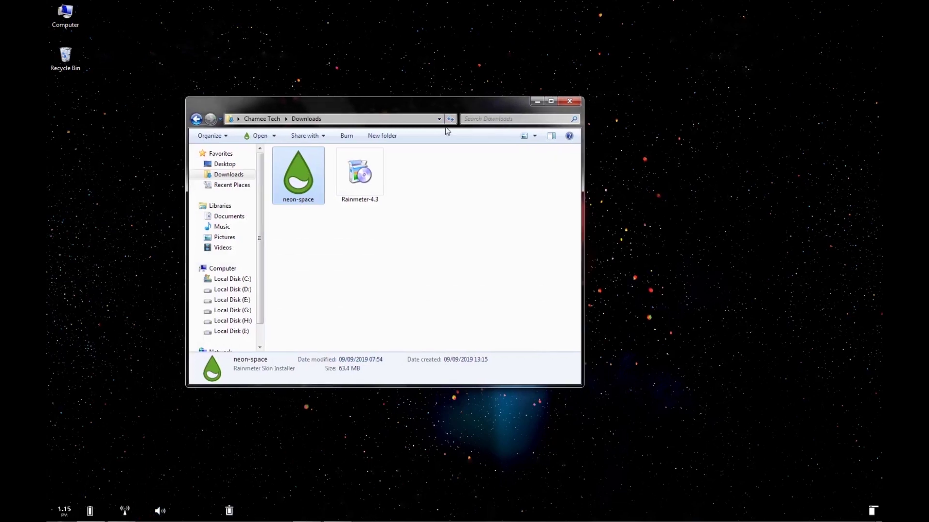
double_click(305, 193)
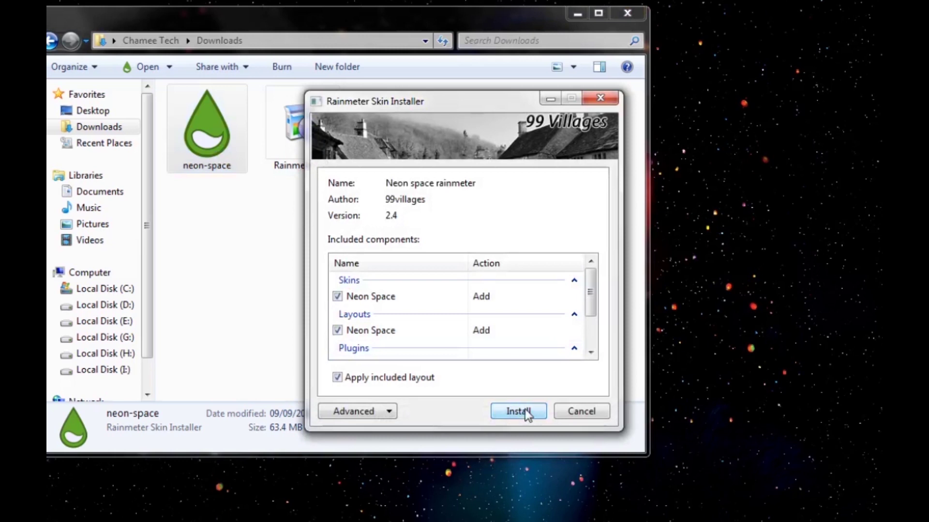
left_click_drag(585, 305, 485, 388)
left_click(505, 412)
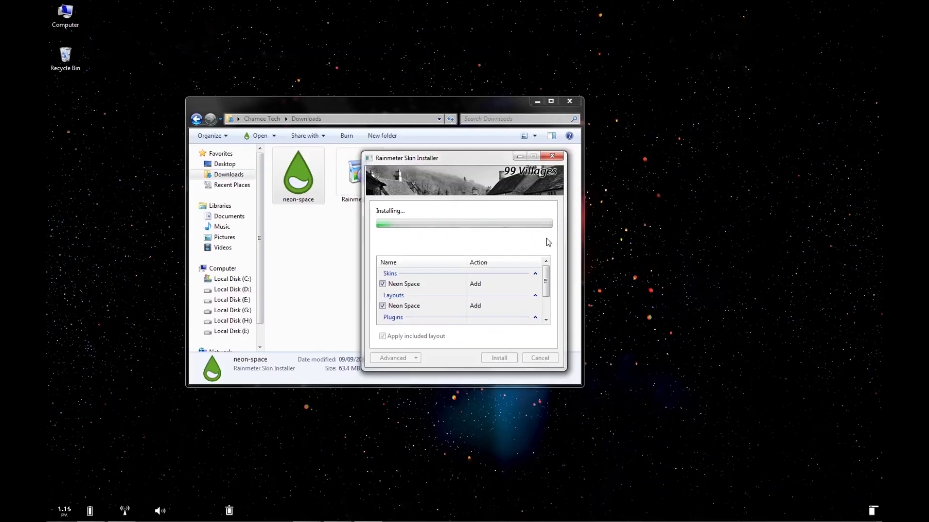
- Minimize the Downloads folder, bring up the Rainmeter manager and refresh all skins
left_click(536, 101)
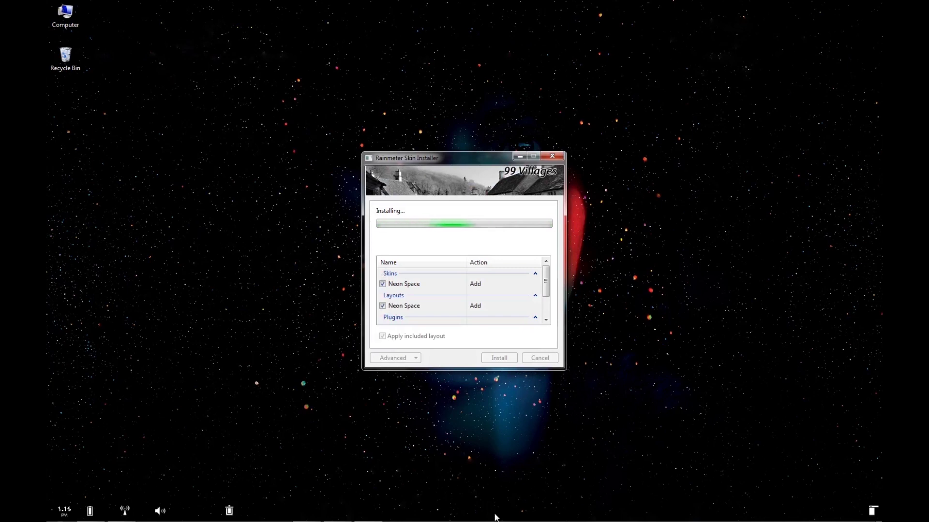
mouse_move(406, 521)
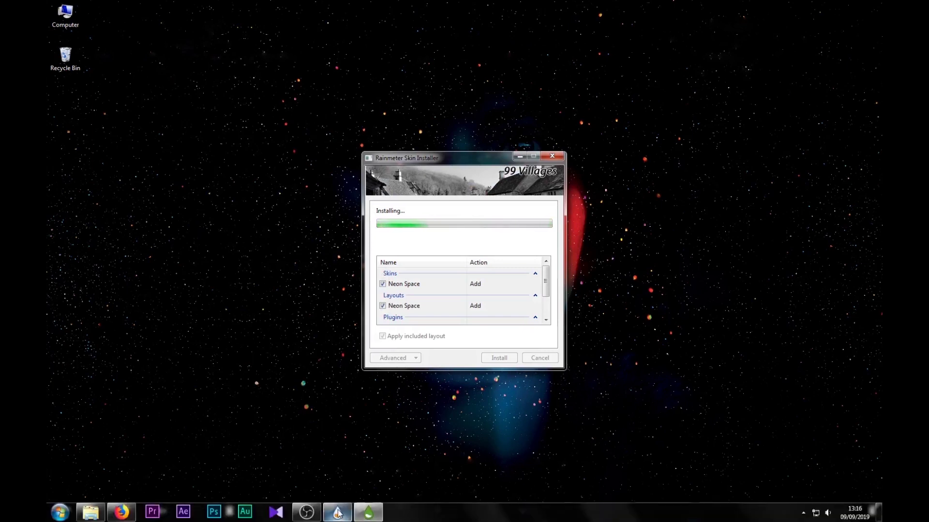
left_click_drag(594, 102, 585, 77)
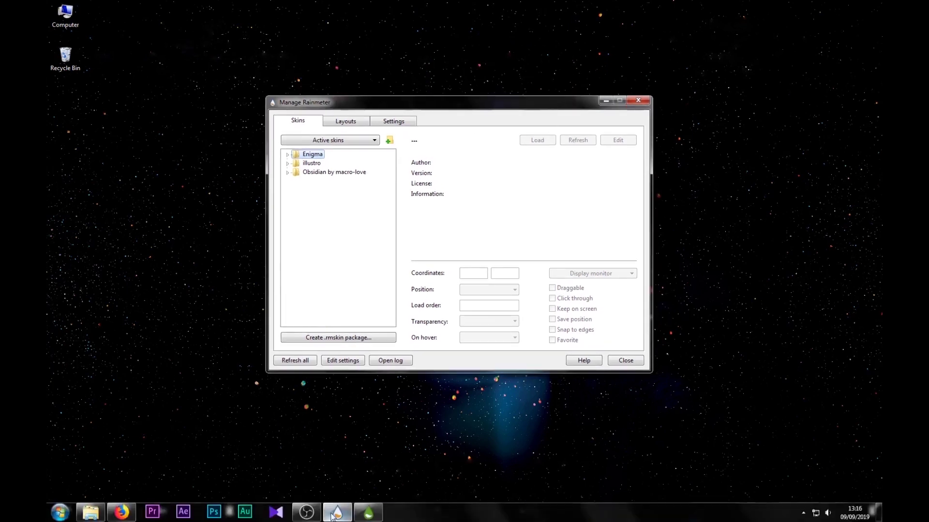
mouse_move(337, 513)
left_click(337, 457)
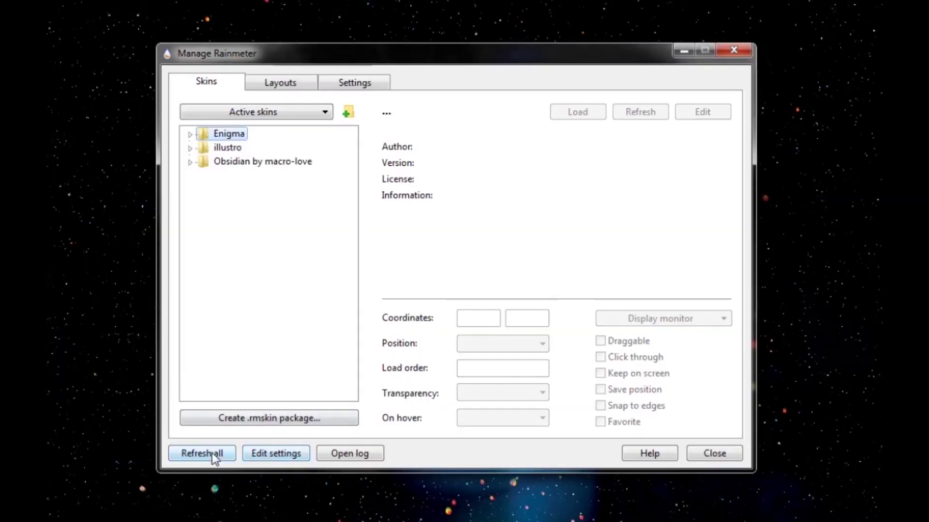
left_click(202, 453)
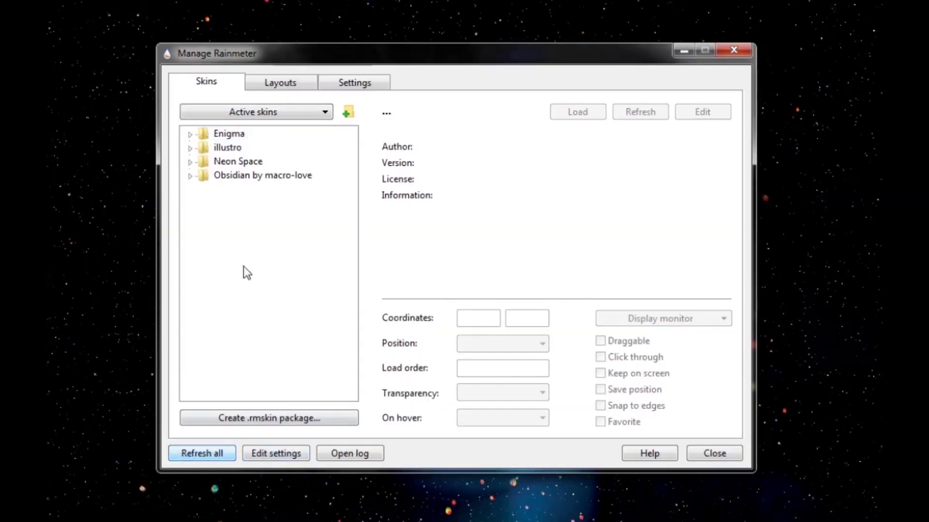
- Expand the Neon Space suite and look through its skin folders, including the contents of GlowPlayer
left_click(191, 162)
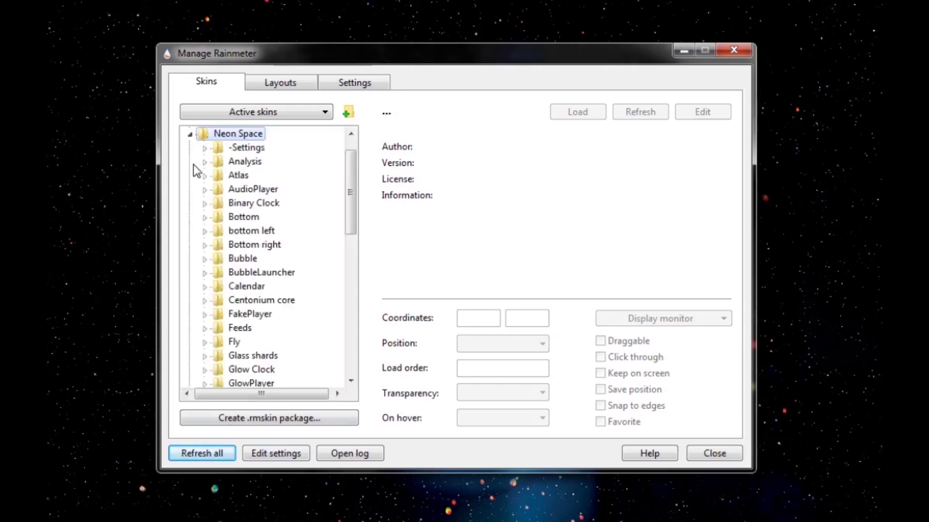
scroll(235, 244, "down", 10)
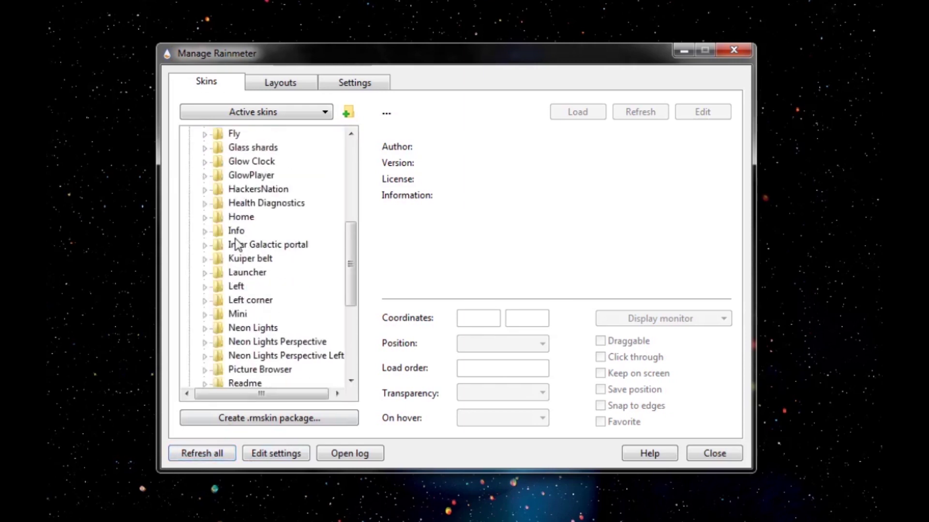
scroll(246, 345, "up", 7)
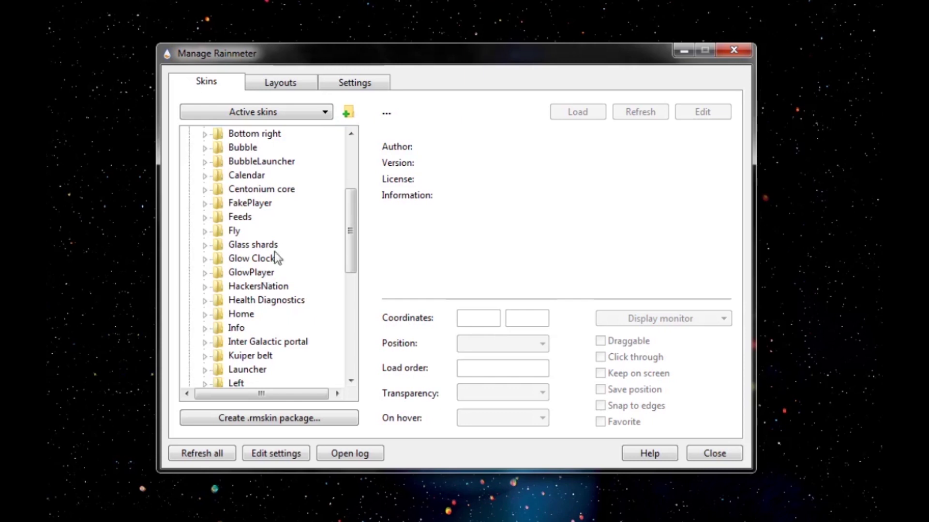
left_click(205, 274)
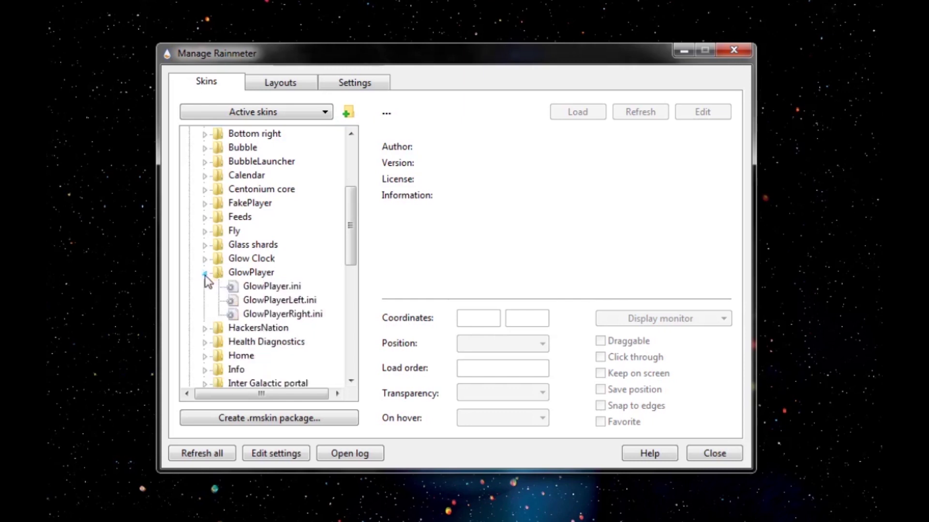
left_click(205, 273)
scroll(215, 285, "up", 3)
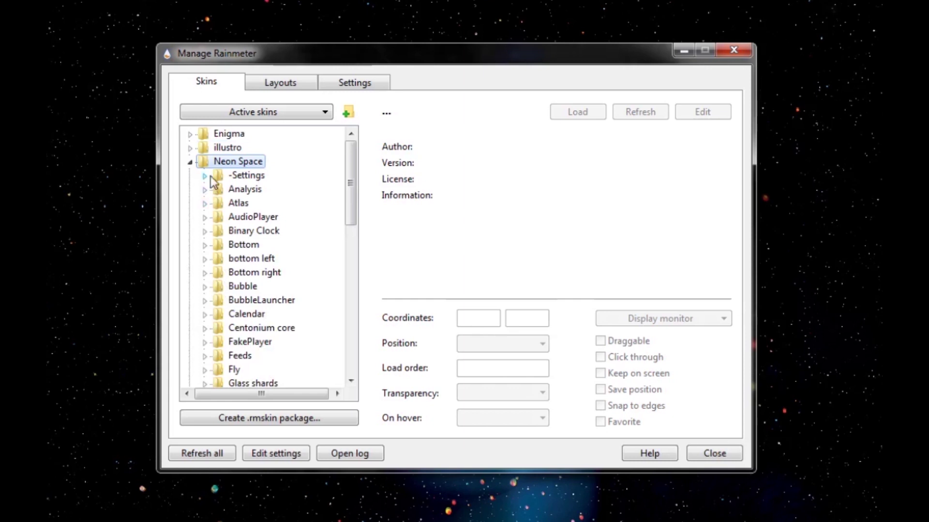
- Load the AudioPlayer.ini skin from the Neon Space suite's AudioPlayer folder
left_click(204, 218)
left_click(246, 234)
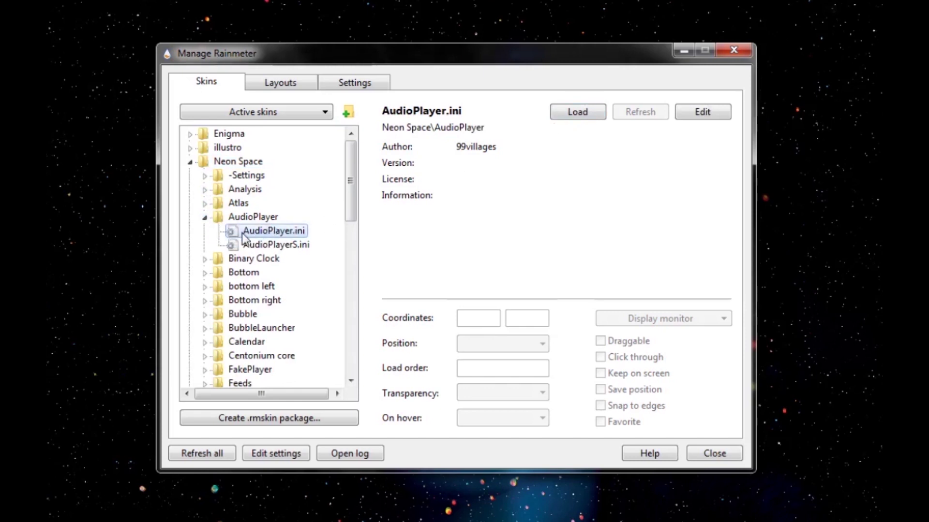
left_click(575, 112)
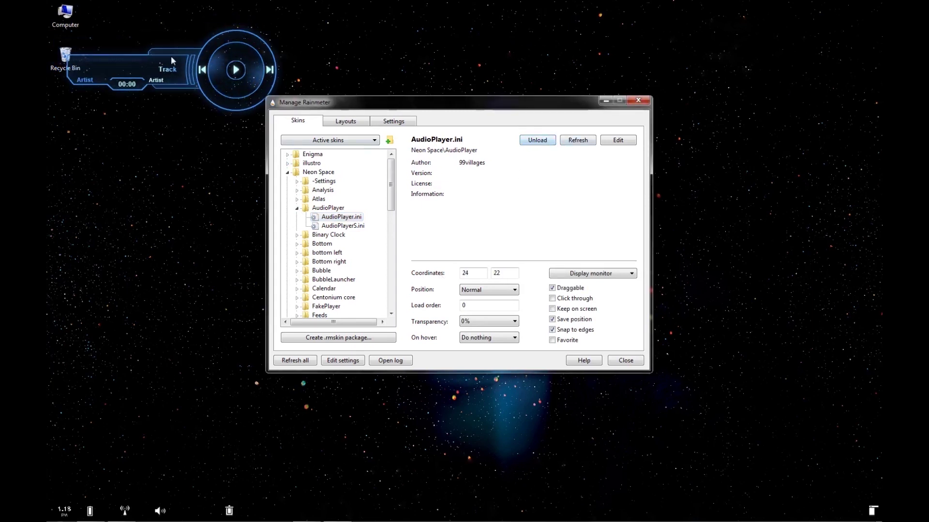
- Turn off the Disable dragging setting and move the audio player skin to the desktop's upper-right corner, at about 1196, 0
left_click(222, 87)
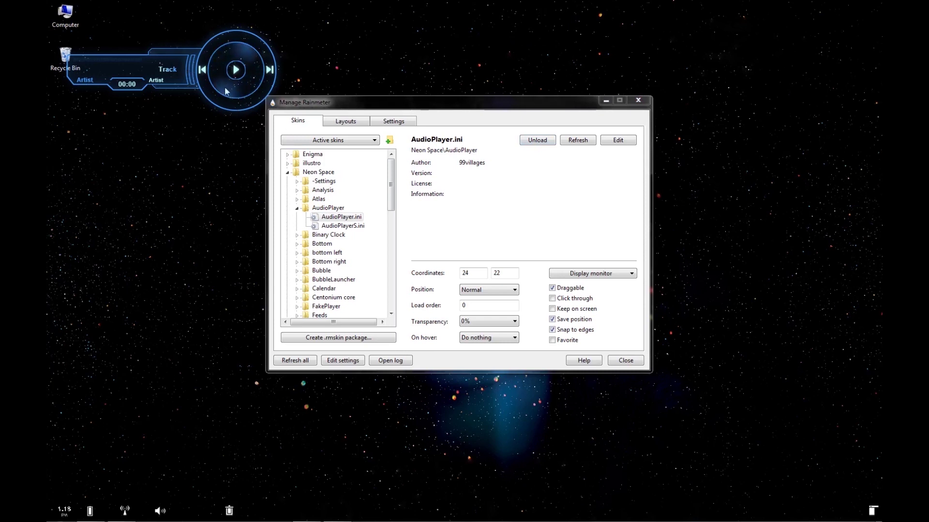
left_click(394, 123)
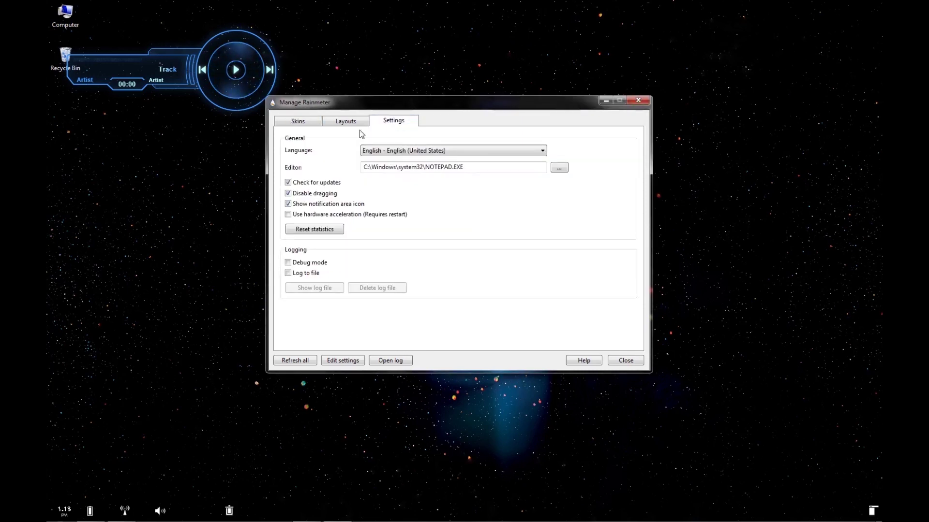
left_click(311, 194)
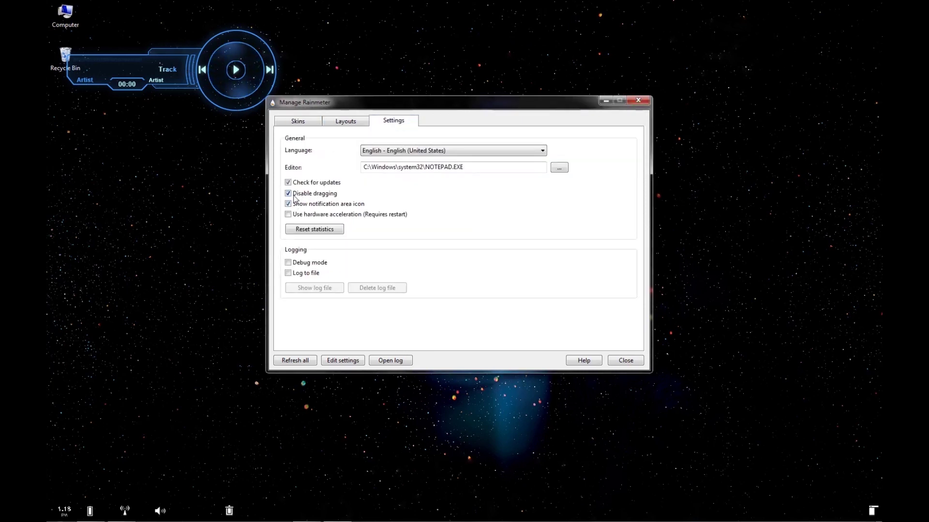
left_click(298, 121)
left_click_drag(219, 77, 810, 66)
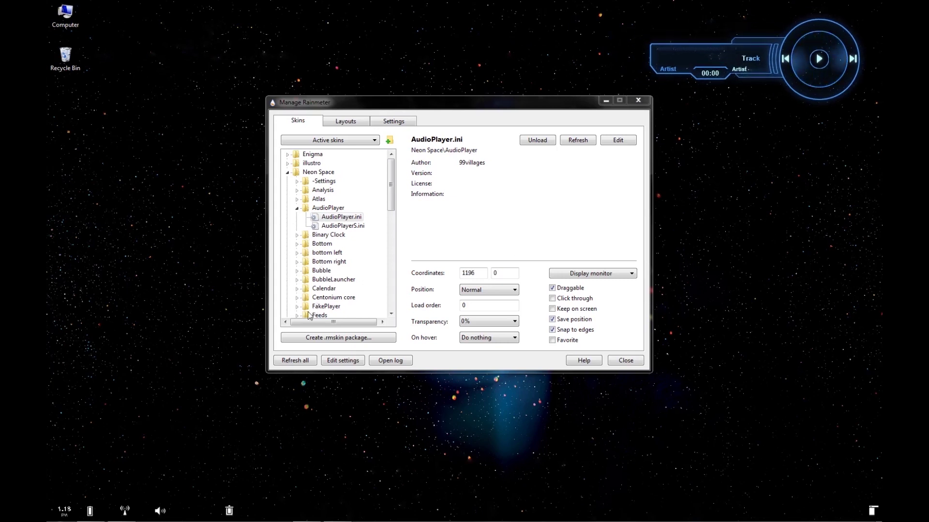
- Load Calendar.ini from the Neon Space suite and place the calendar just below the audio player, at about 1440, 203
left_click(298, 289)
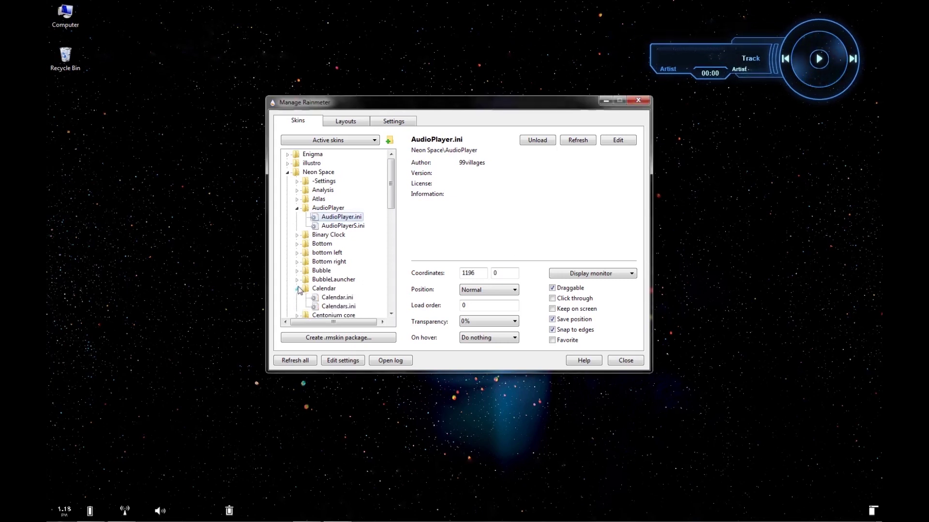
left_click(338, 298)
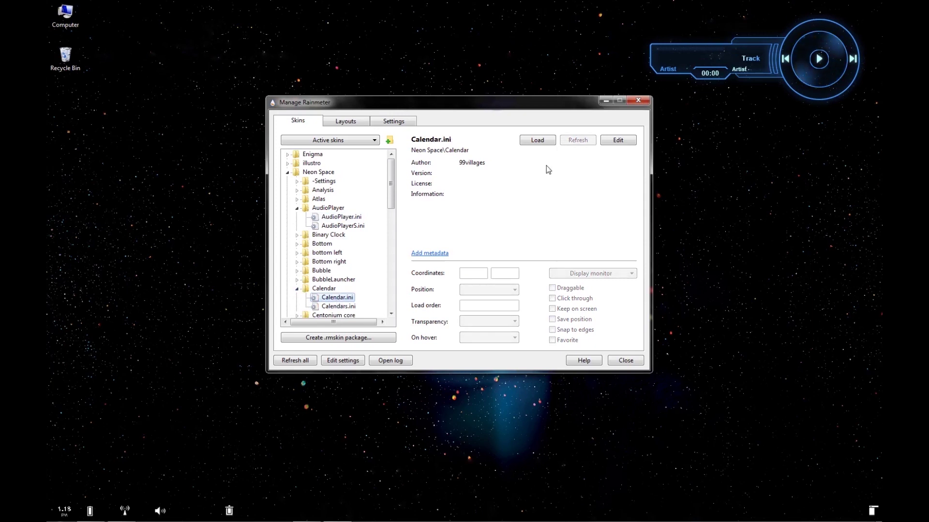
double_click(338, 301)
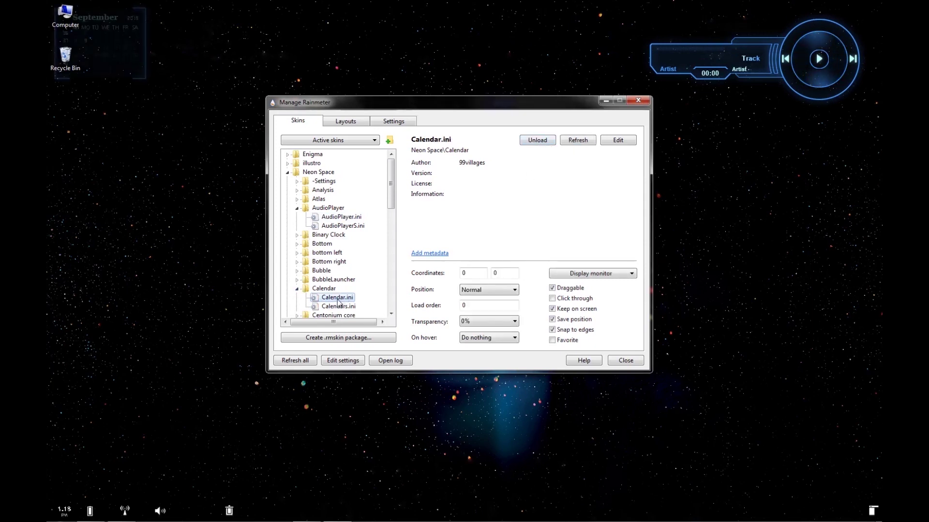
left_click_drag(93, 46, 810, 149)
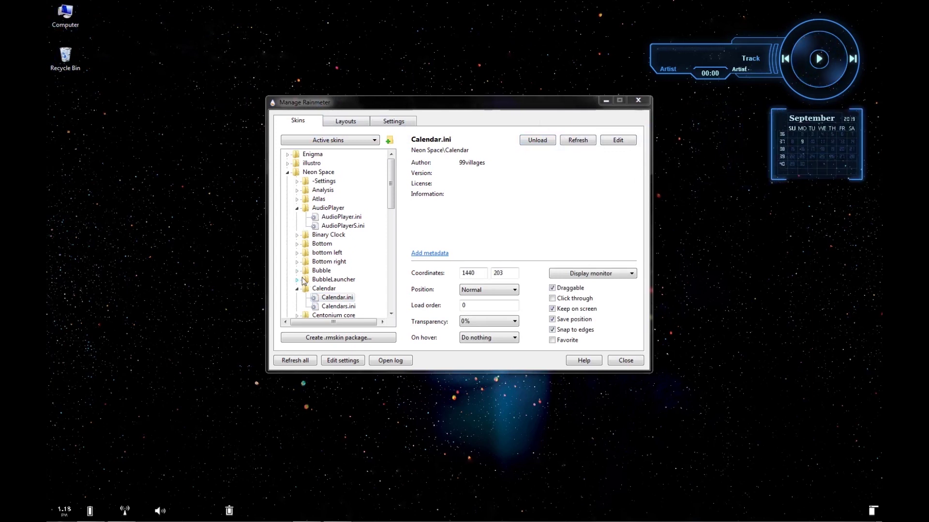
- Load Large bottom left.ini from the Neon Space suite and move it to the desktop's lower-left corner, at about 0, 675
left_click(297, 253)
double_click(334, 271)
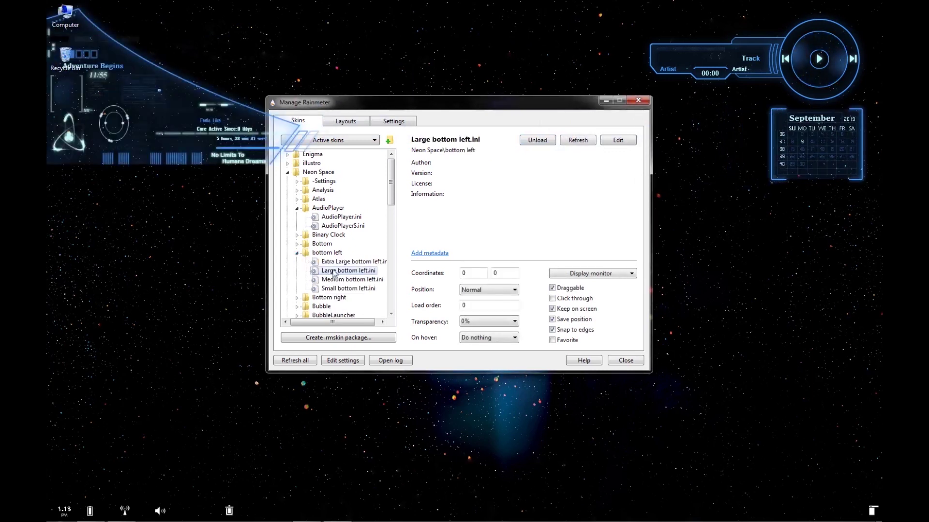
left_click_drag(106, 111, 105, 445)
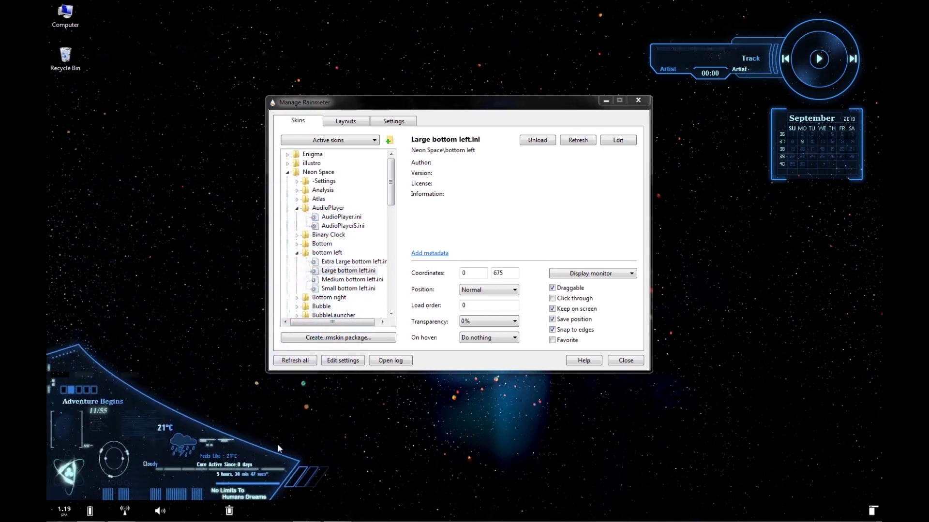
right_click(333, 515)
right_click(291, 516)
right_click(230, 512)
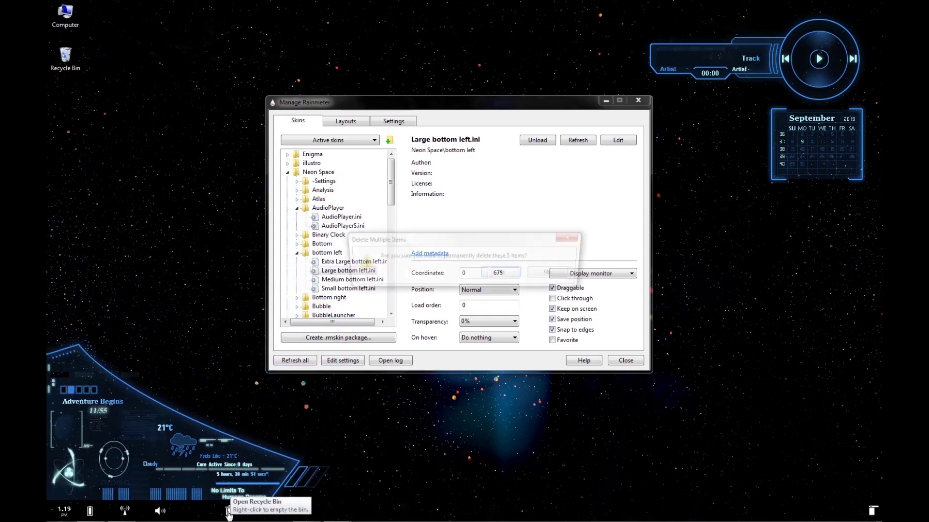
left_click(553, 273)
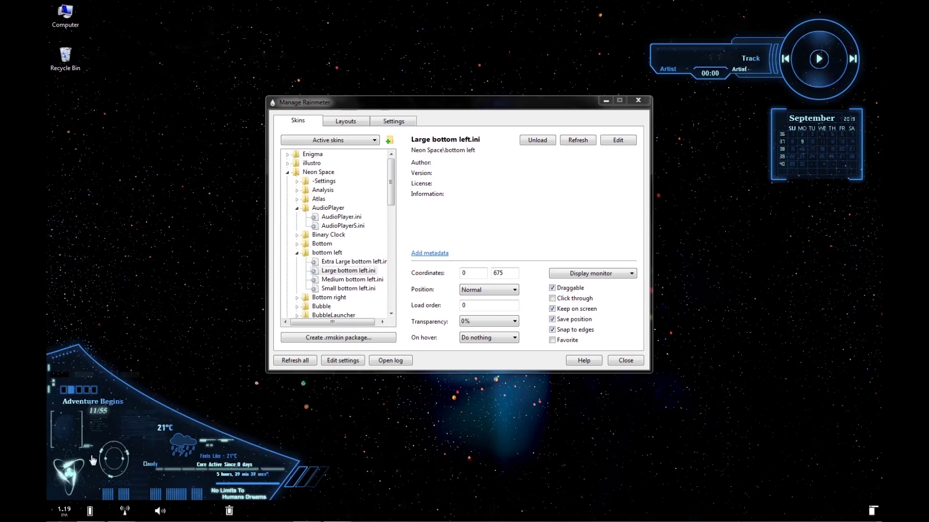
- Try the Extra Large and Small variants of the Neon Space bottom left skin
right_click(132, 430)
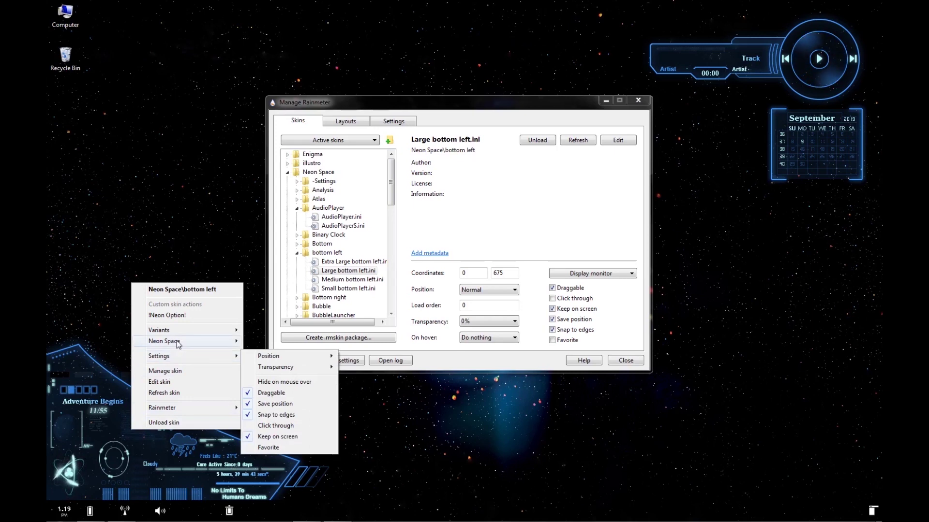
mouse_move(178, 343)
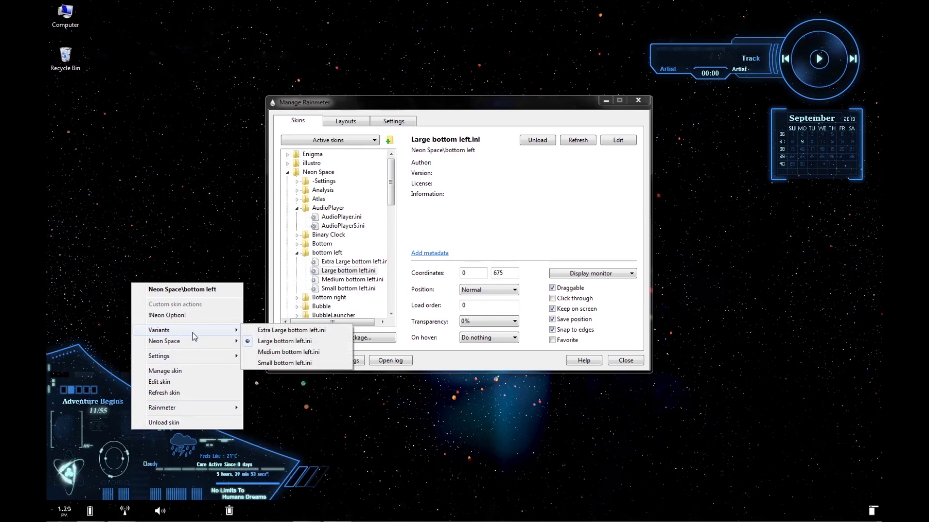
left_click(264, 331)
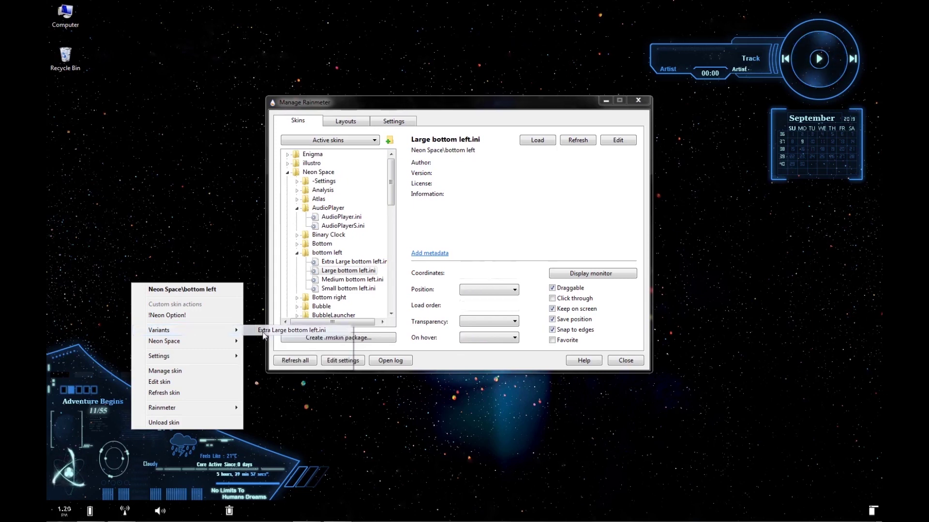
right_click(135, 422)
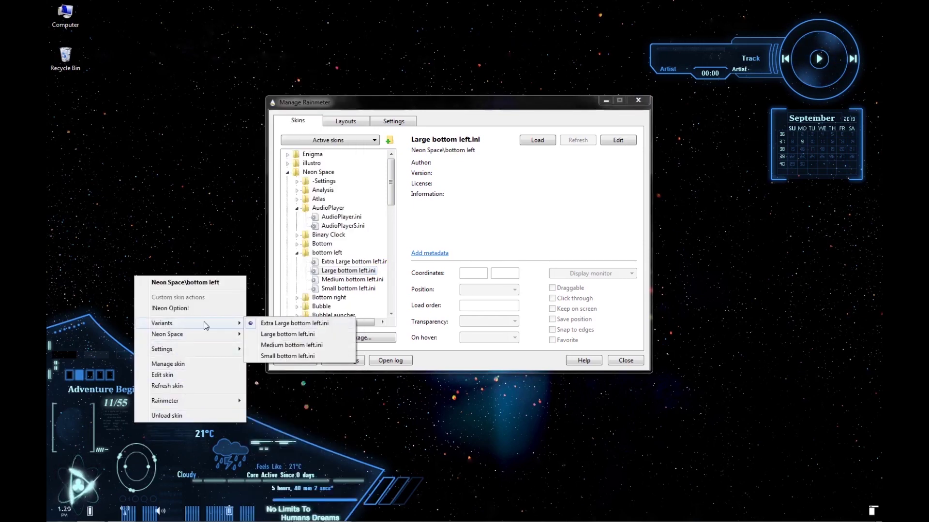
left_click(286, 356)
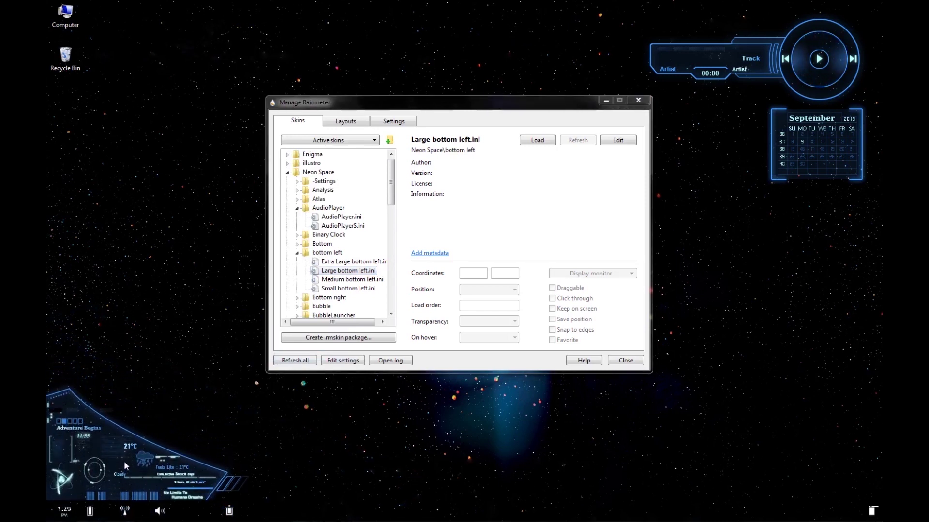
- Switch the bottom left skin to the Medium bottom left.ini variant
right_click(124, 466)
mouse_move(204, 365)
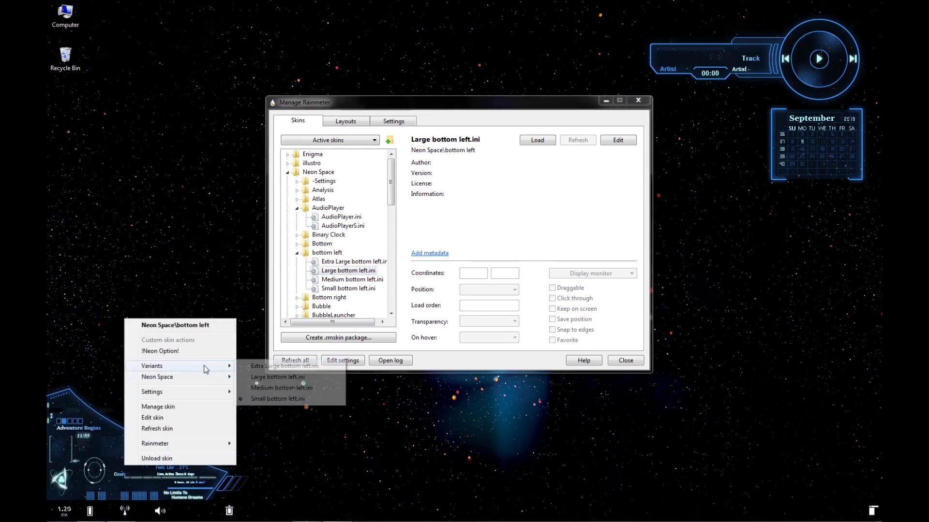
left_click(256, 387)
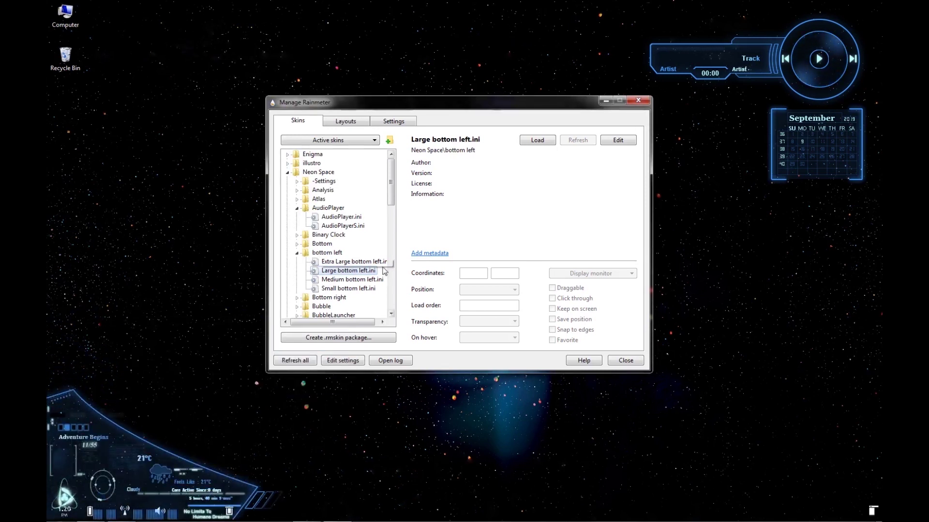
- Load Bubble.ini from the Neon Space suite and move the bubble beside the desktop icons, at about 43, 0
scroll(317, 281, "down", 4)
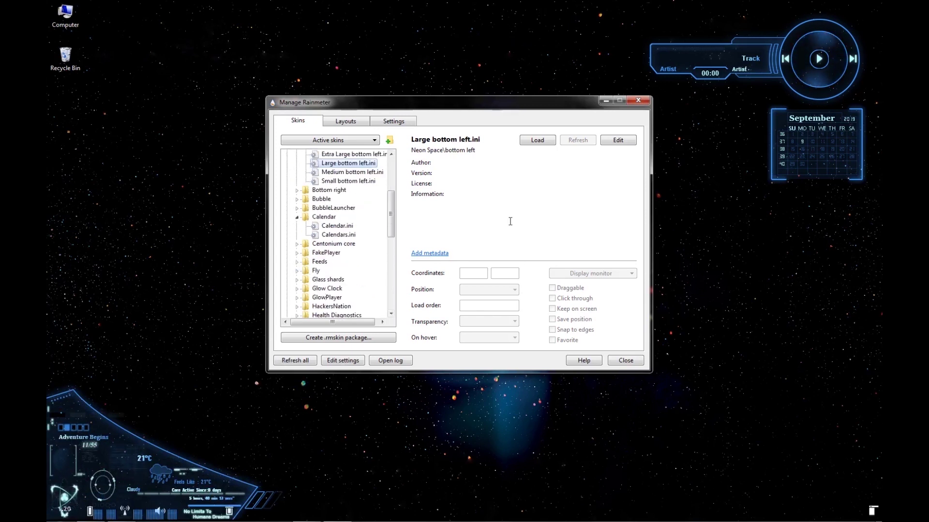
scroll(371, 179, "up", 1)
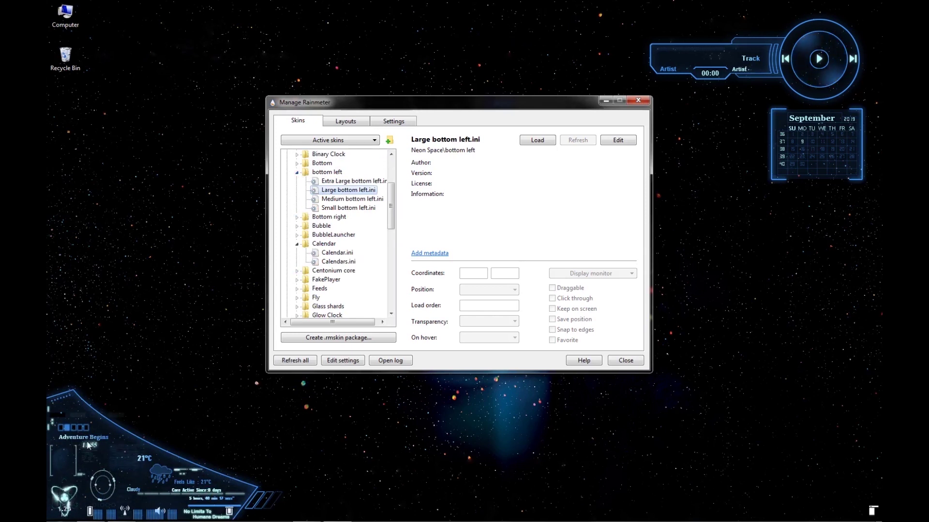
left_click(297, 225)
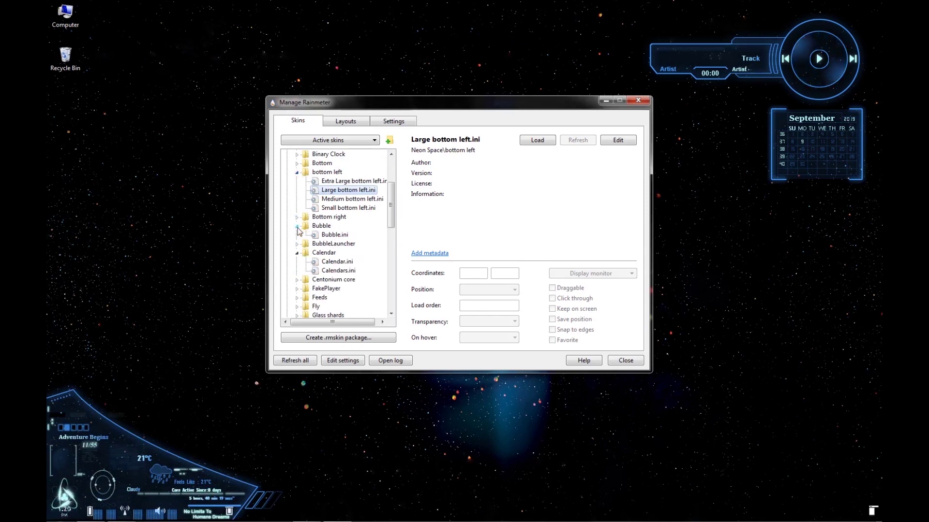
double_click(322, 236)
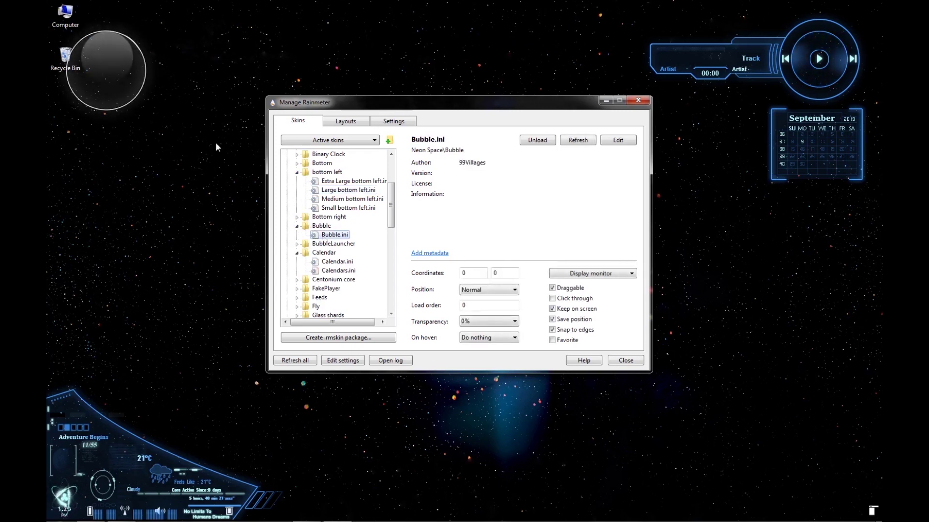
left_click_drag(87, 84, 108, 84)
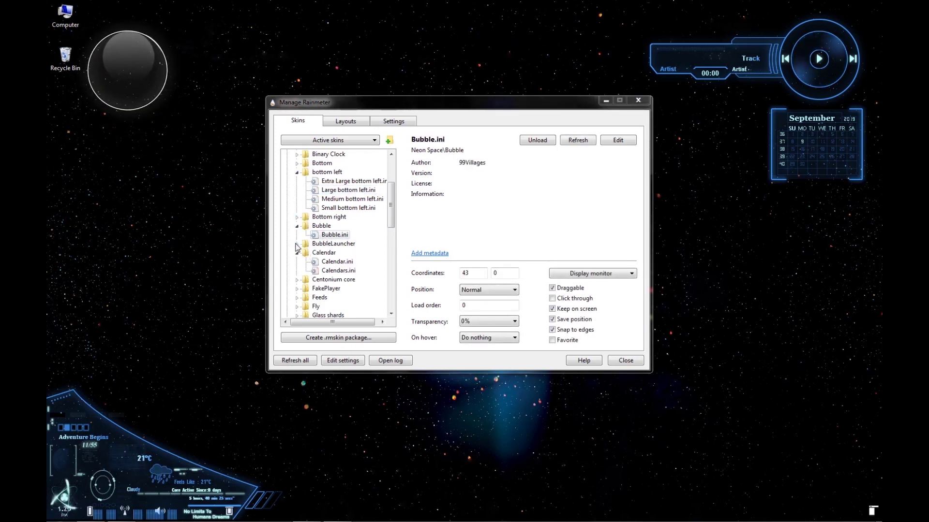
- Load BubbleLauncher.ini from the Neon Space suite and move the launcher to the desktop's top centre, at about 420, 0
left_click(297, 244)
left_click(319, 253)
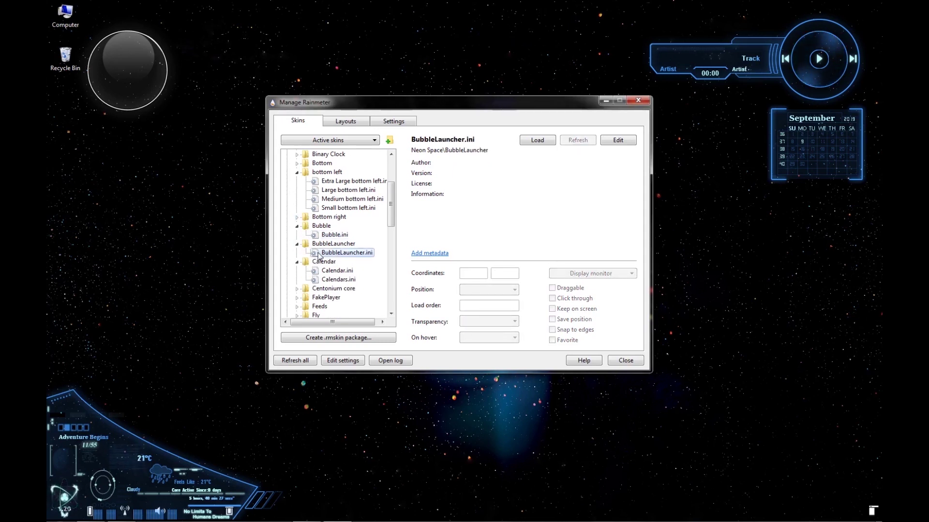
double_click(334, 253)
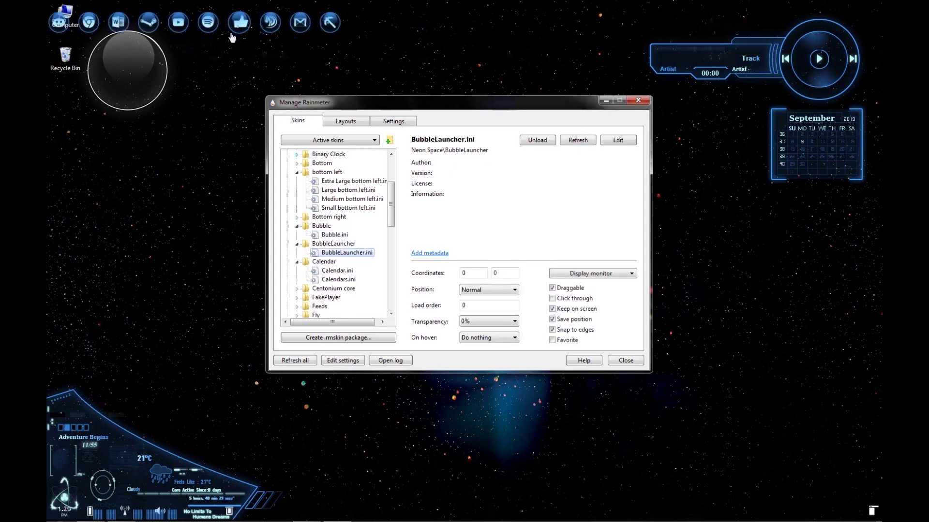
left_click(93, 27)
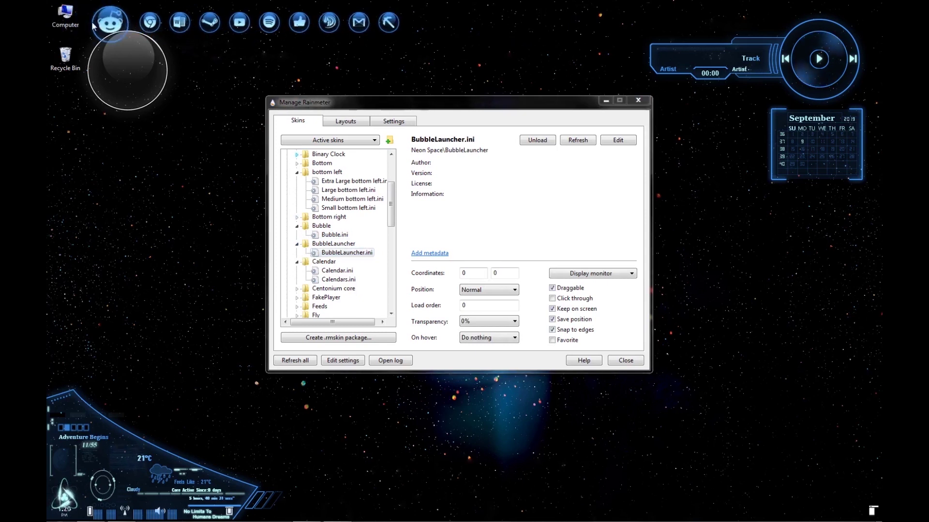
left_click_drag(93, 26, 296, 26)
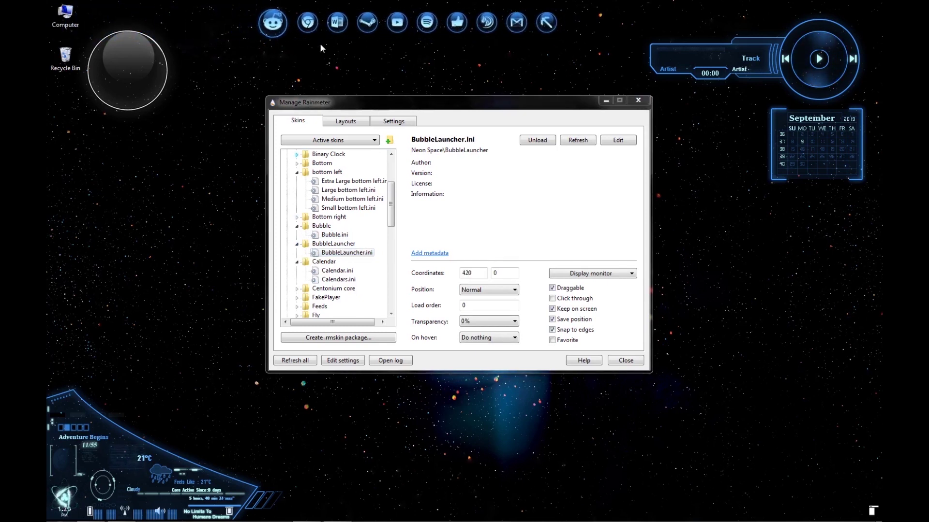
- Test the bubble launcher by opening YouTube from it, and close the browser with all its tabs
left_click(390, 31)
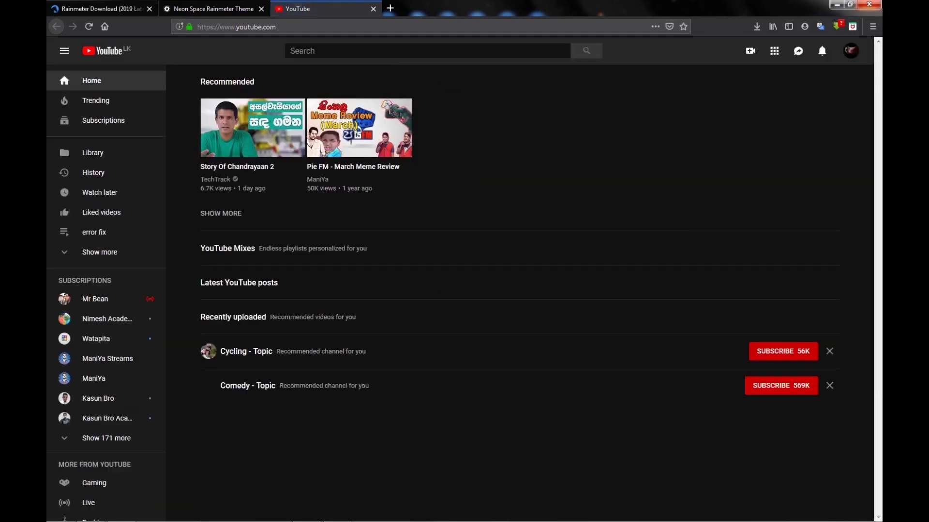
left_click(876, 4)
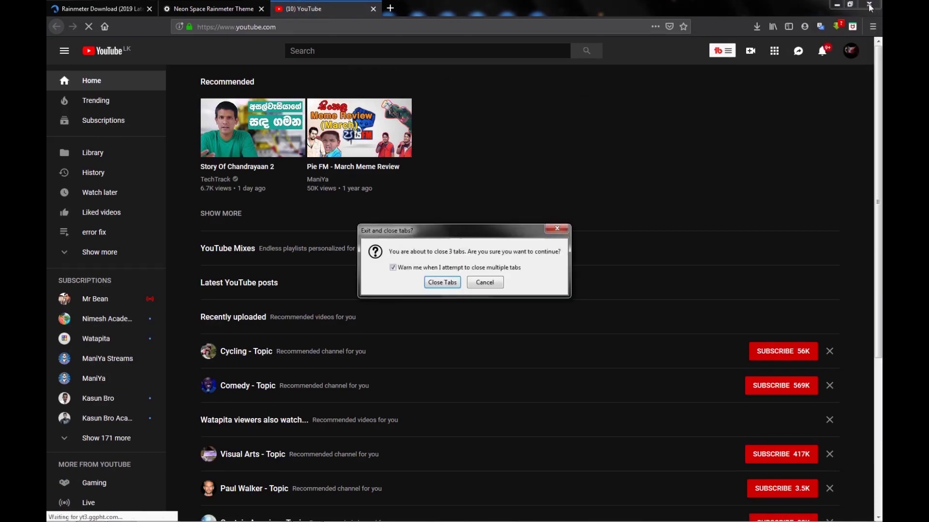
left_click(442, 282)
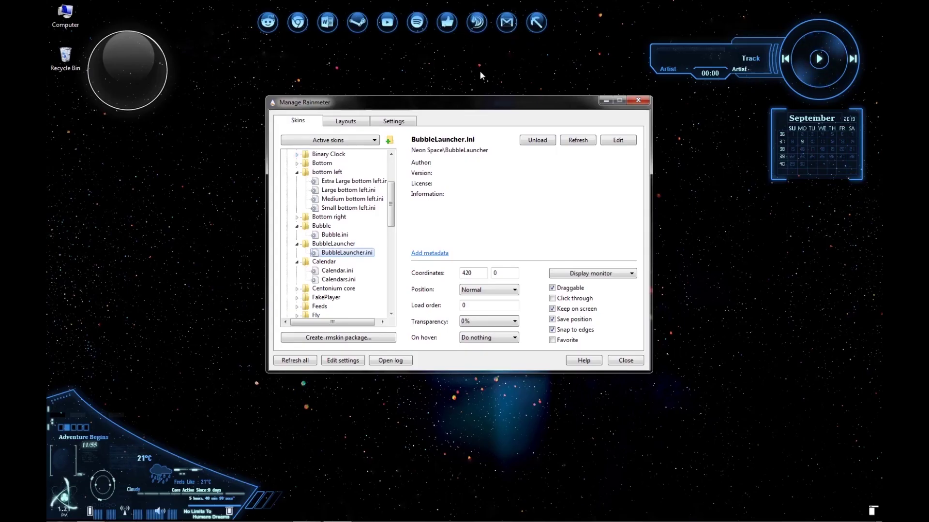
- Load GlowPlayer.ini from the Neon Space suite and move it to the desktop's lower centre, at about 350, 785
left_click_drag(469, 109, 474, 95)
scroll(309, 285, "down", 2)
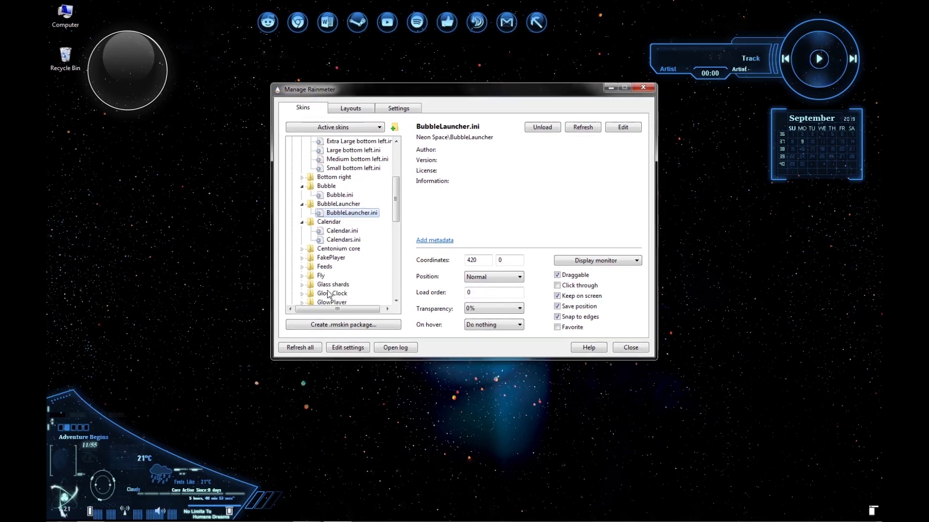
left_click(301, 276)
double_click(339, 278)
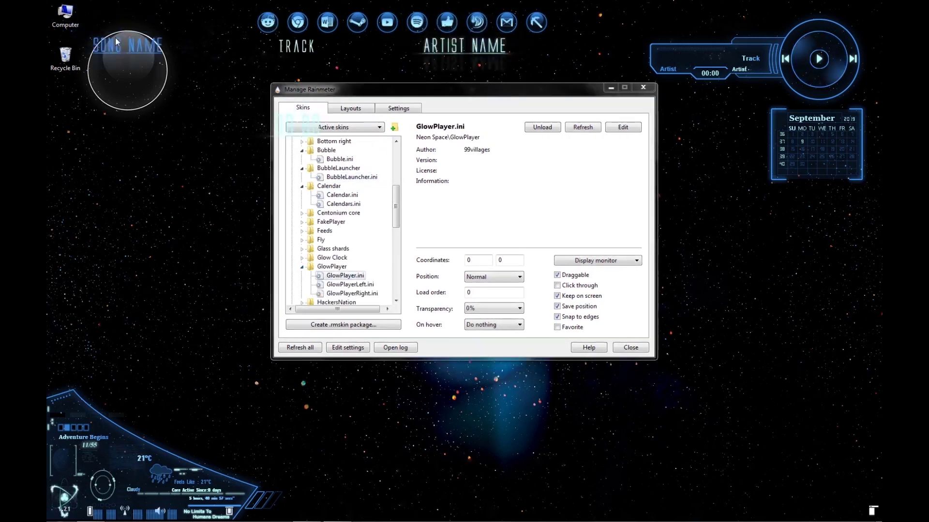
left_click_drag(407, 397, 300, 409)
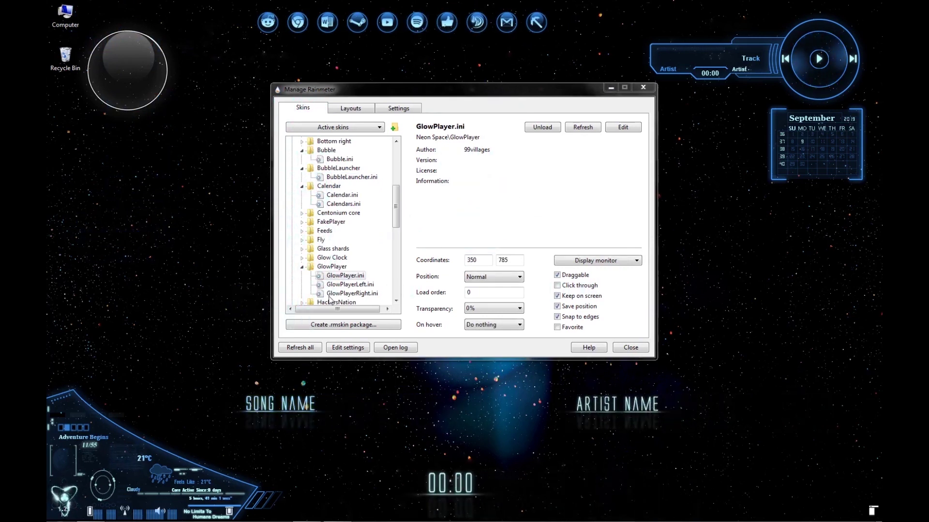
- Load recycleS.ini from the Neon Space Mini\Recycle folder and place it below the bubble, at about 89, 361
scroll(329, 300, "down", 4)
left_click(302, 276)
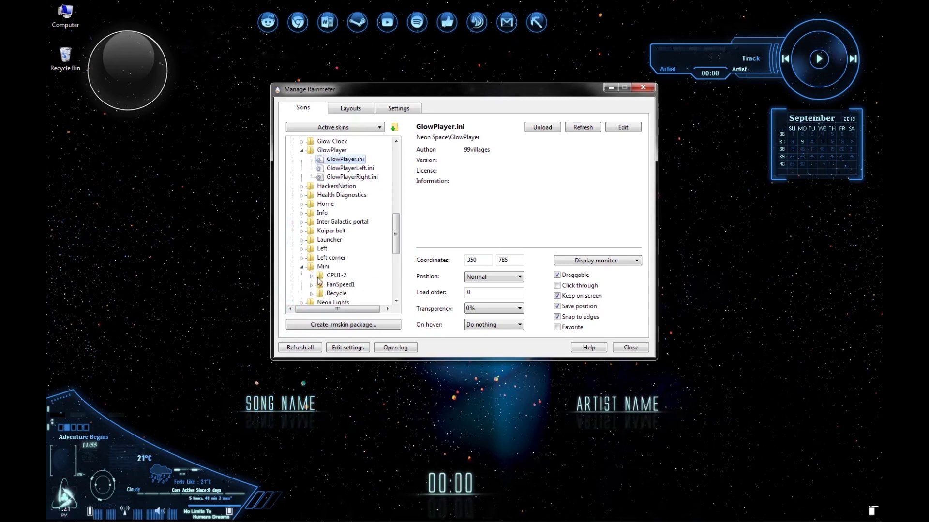
left_click(311, 294)
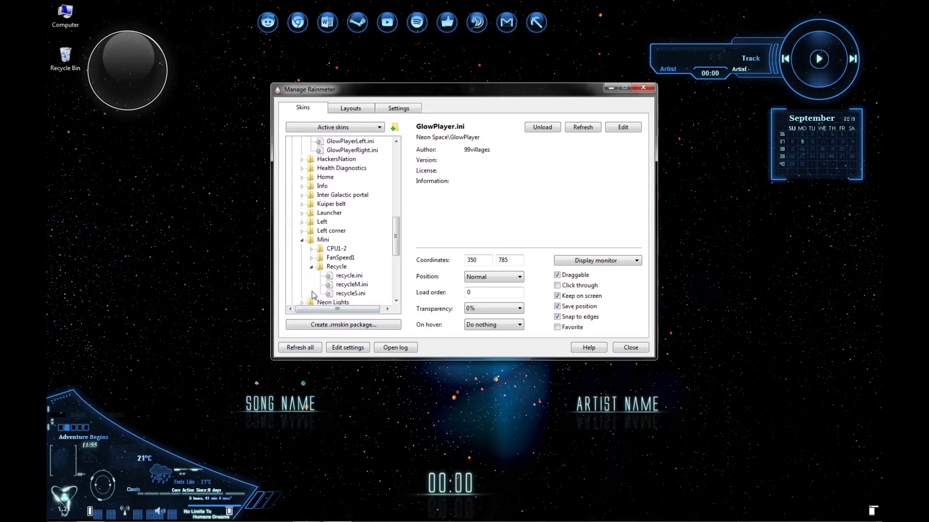
left_click(341, 293)
left_click_drag(49, 5, 119, 192)
- Load the perspective 1 Left reflec skin, place it at about 837, 426, and move the manager window off it
scroll(321, 277, "down", 3)
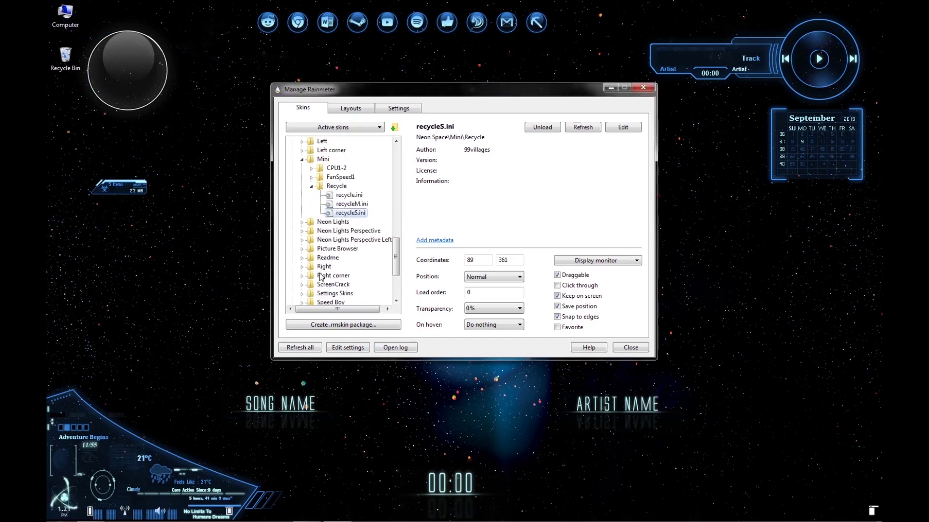
left_click(302, 240)
left_click(346, 249)
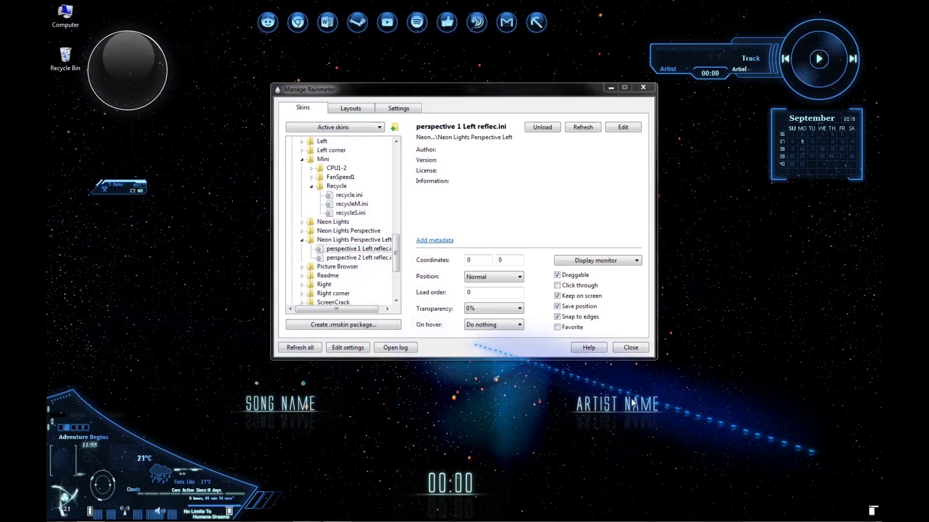
mouse_move(739, 387)
left_mouse_down()
mouse_move(736, 313)
mouse_move(707, 303)
left_mouse_up()
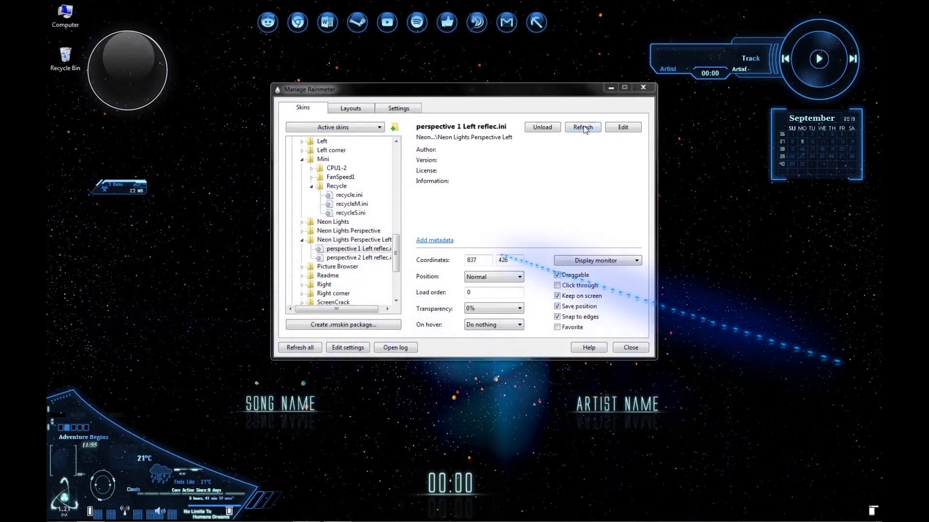
left_click_drag(570, 94, 446, 86)
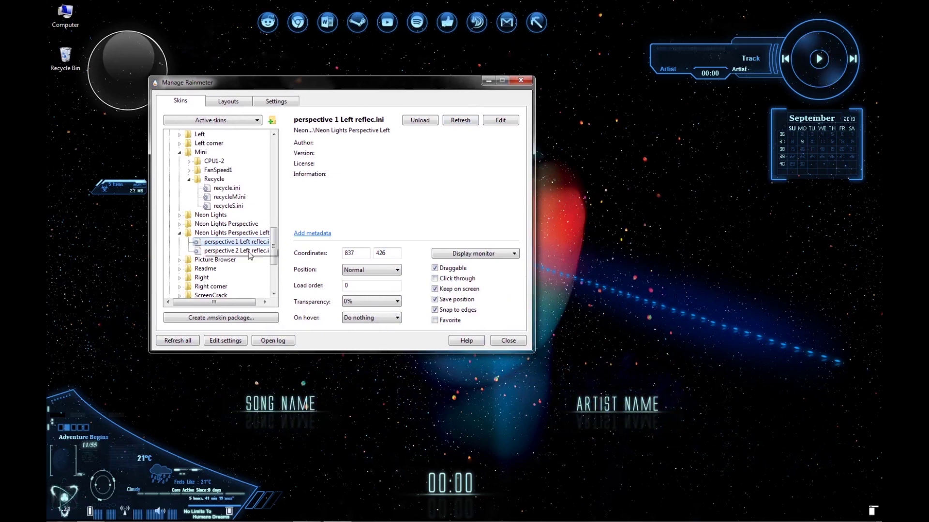
- Load Readme.ini from the Neon Space suite's Readme folder and close the Readme text file
left_click(179, 268)
left_click(212, 278)
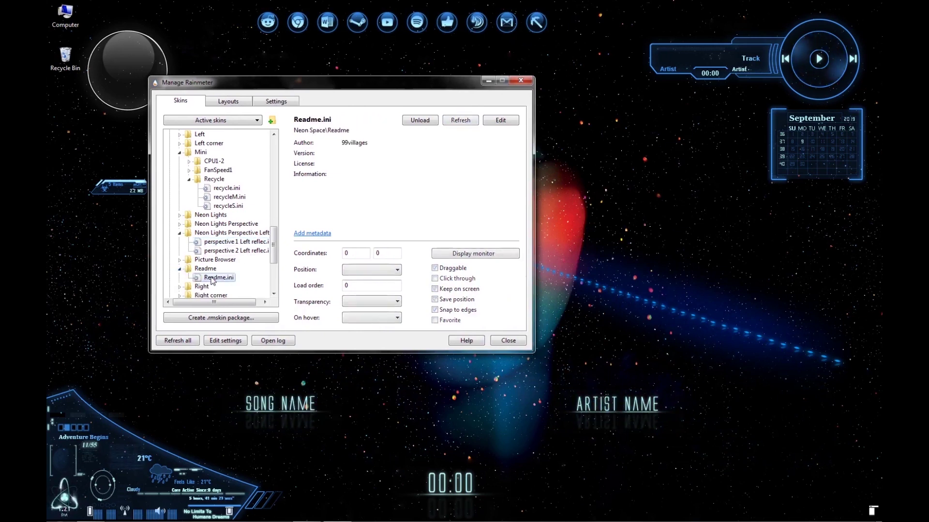
left_click(500, 120)
left_click(491, 144)
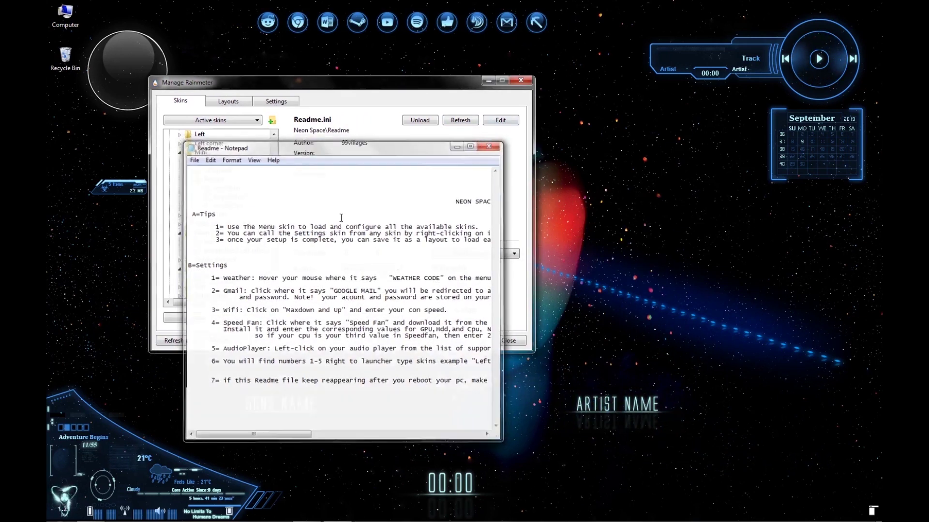
- Try Small top right.ini from the Right folder below the calendar, at about 1319, 409, and unload it
left_click(179, 288)
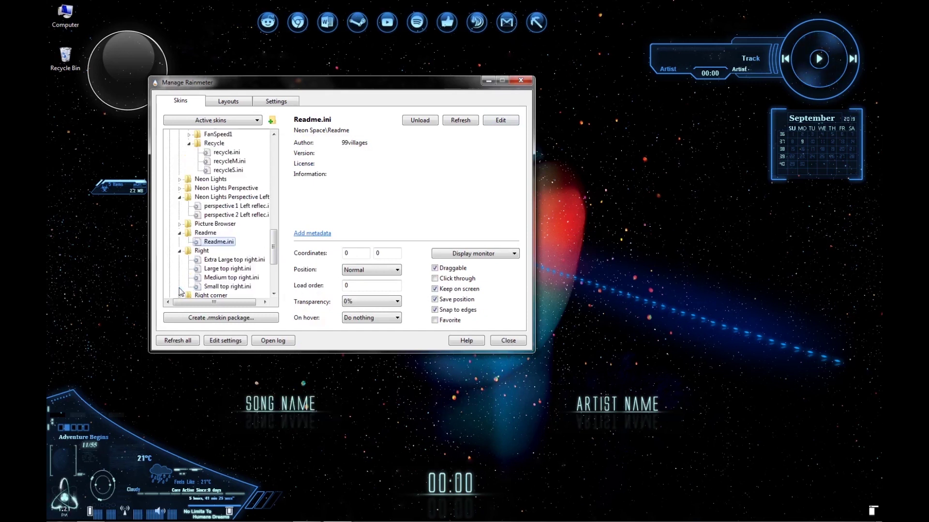
double_click(208, 286)
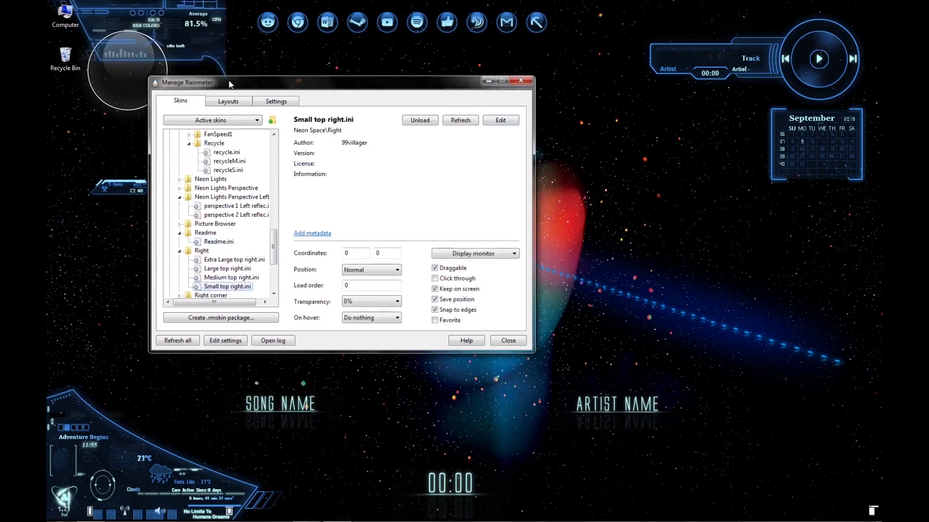
left_click_drag(181, 30, 844, 231)
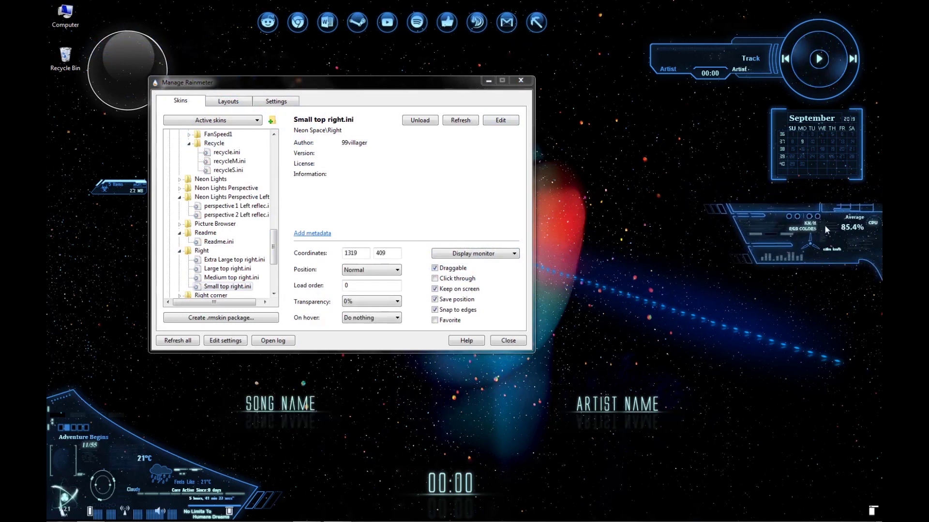
right_click(825, 230)
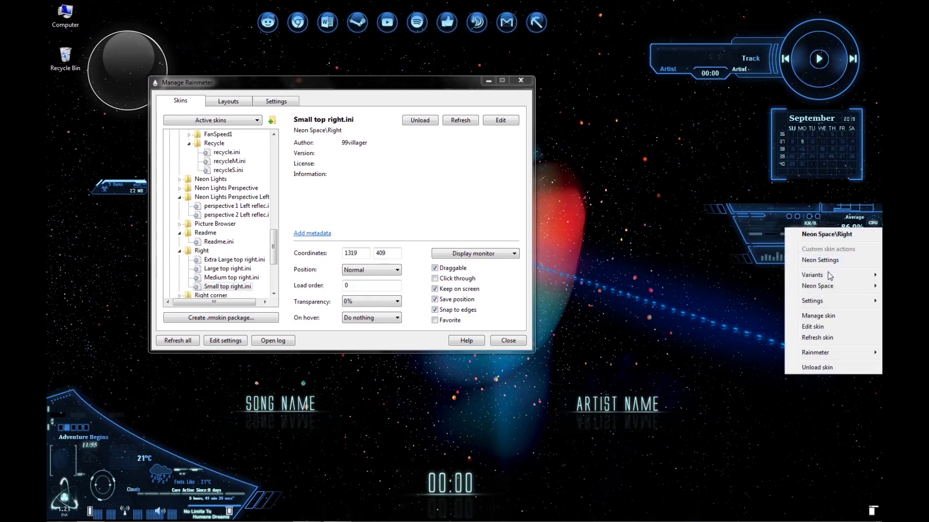
left_click(817, 367)
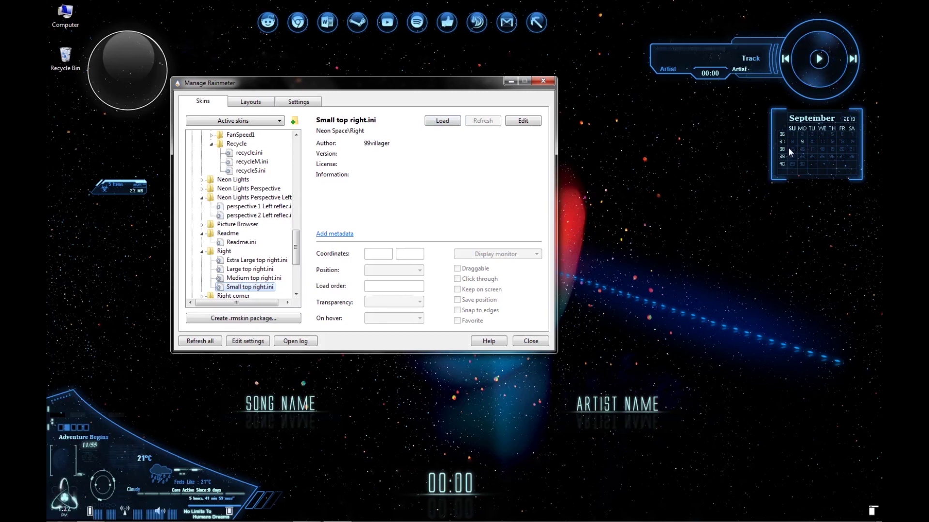
- Move the calendar beneath the track player, then load Radar.ini from the Neon Space Fly folder and place it below the small recycle skin
left_click_drag(801, 133, 759, 140)
right_click(759, 141)
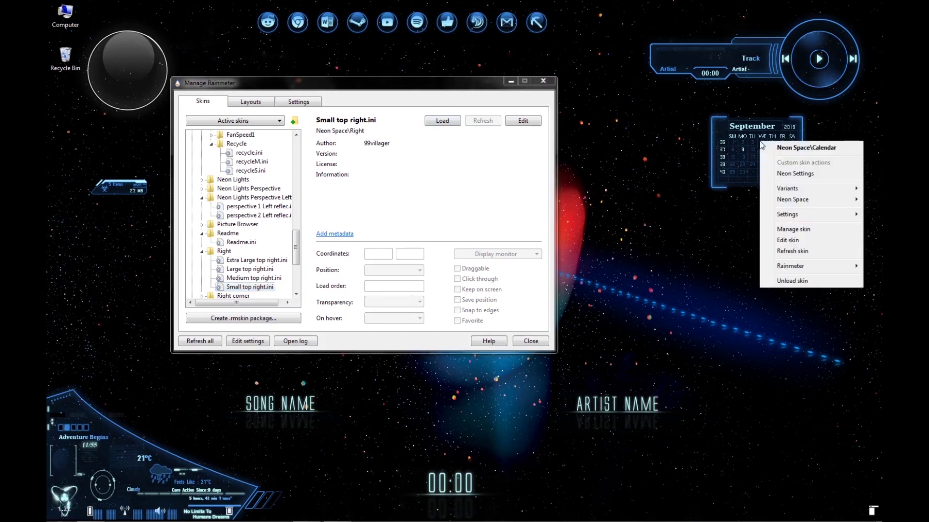
mouse_move(777, 203)
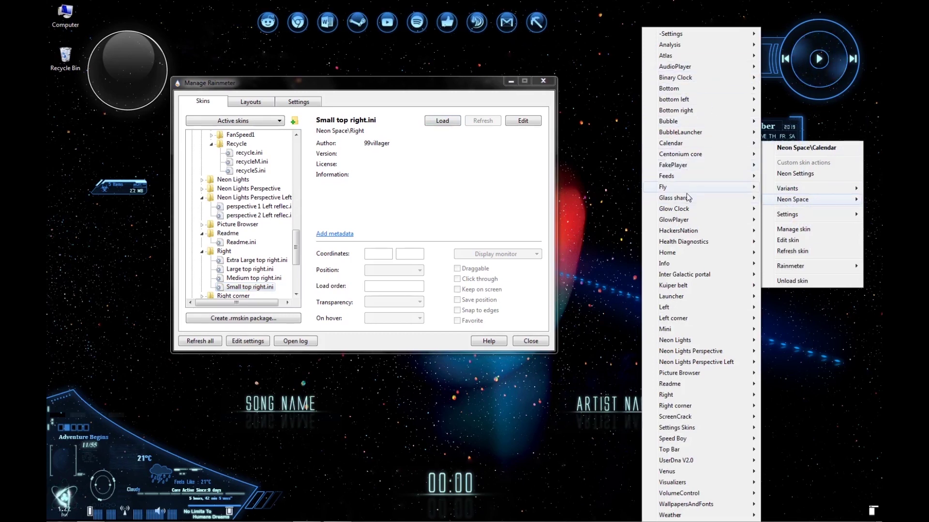
left_click(782, 213)
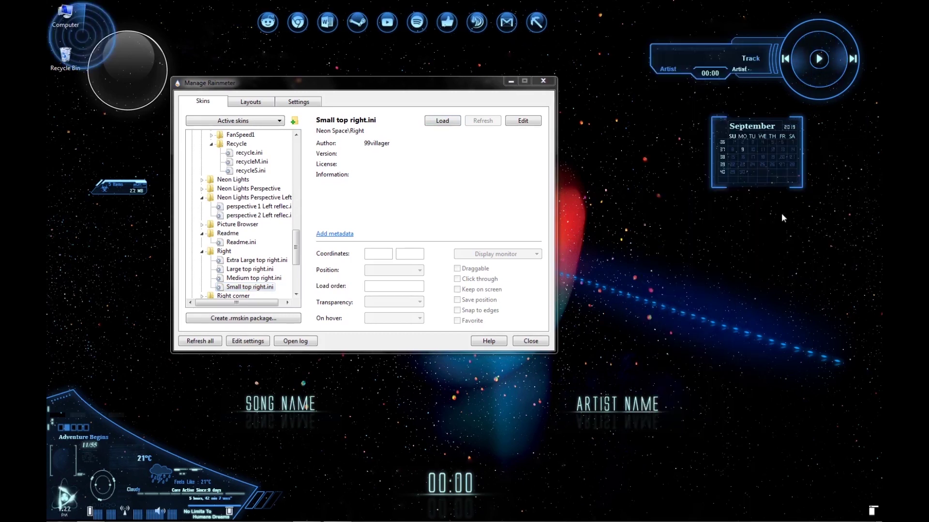
left_click_drag(79, 39, 113, 282)
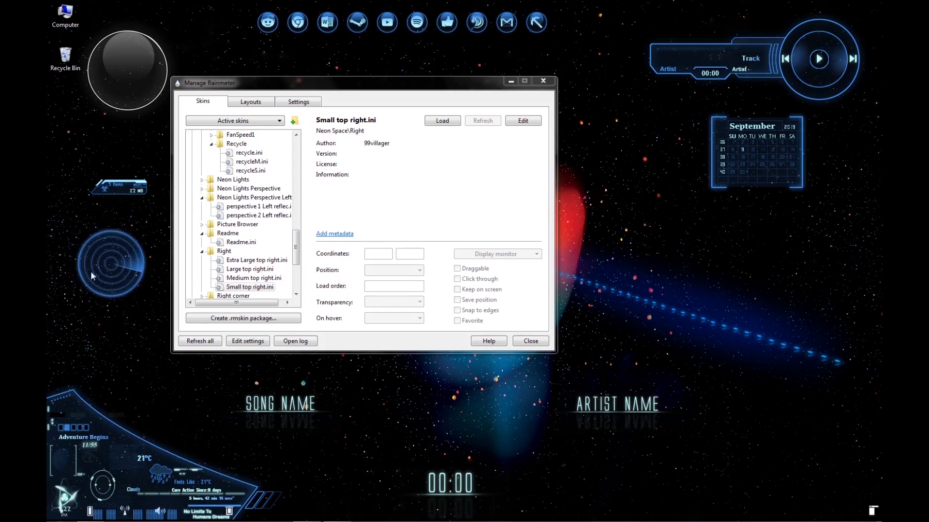
- Switch the radar skin to its FLY.ini variant and place it in the empty area below the calendar
right_click(113, 251)
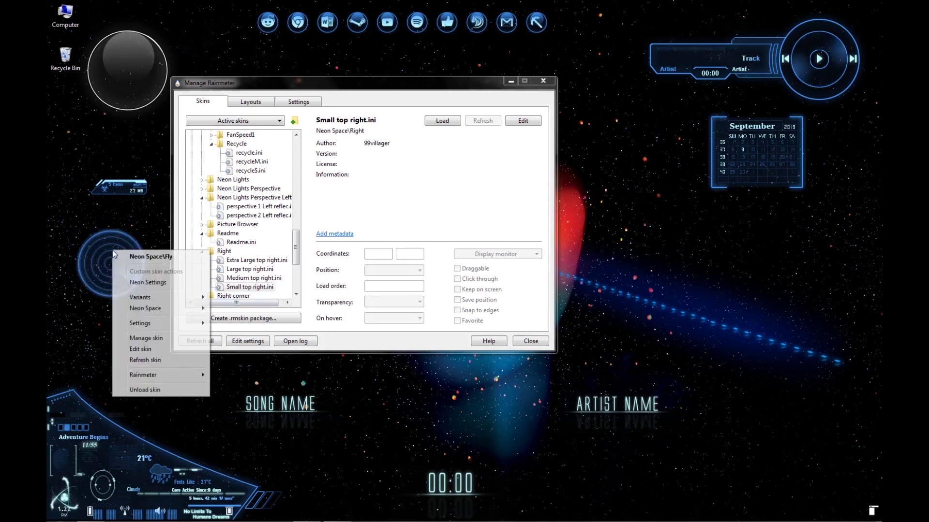
mouse_move(203, 301)
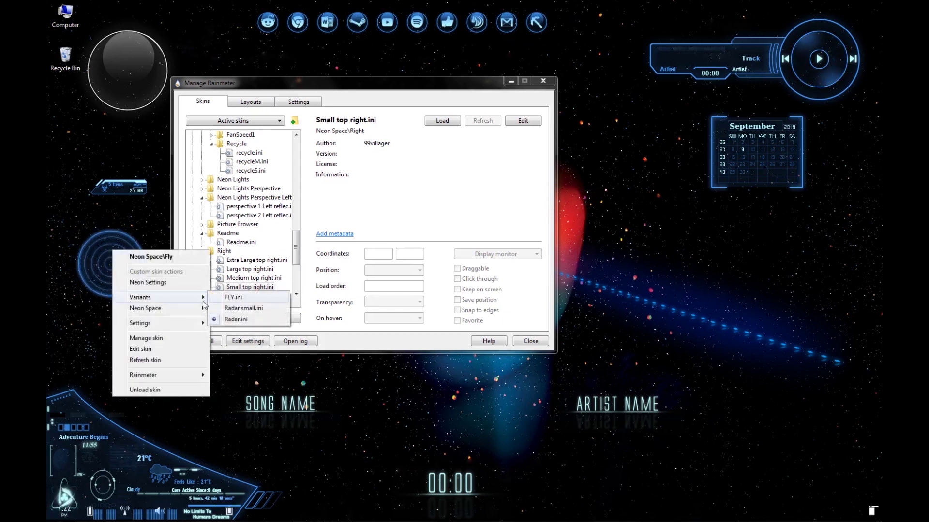
left_click(233, 297)
left_click_drag(183, 338, 738, 317)
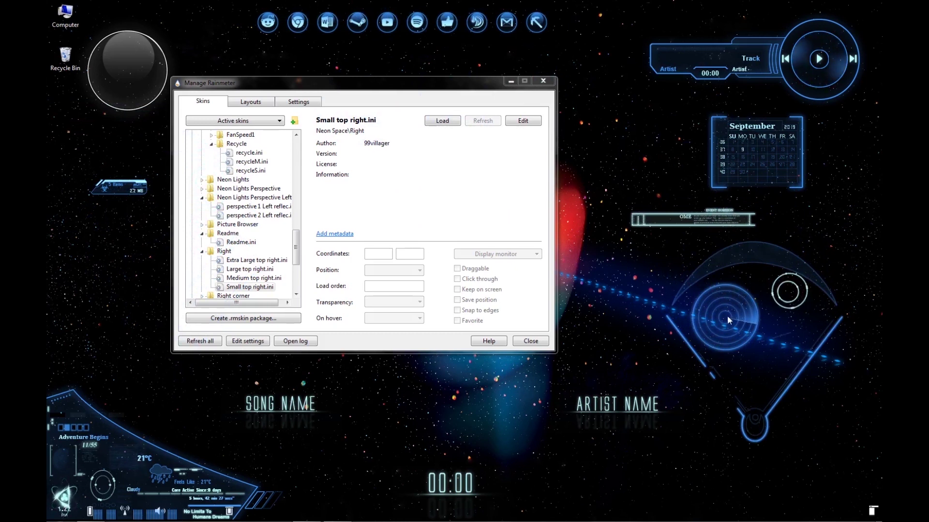
- Collapse the Mini\Recycle folder and browse back to the first folders of the Neon Space suite
left_click(210, 144)
scroll(207, 150, "up", 10)
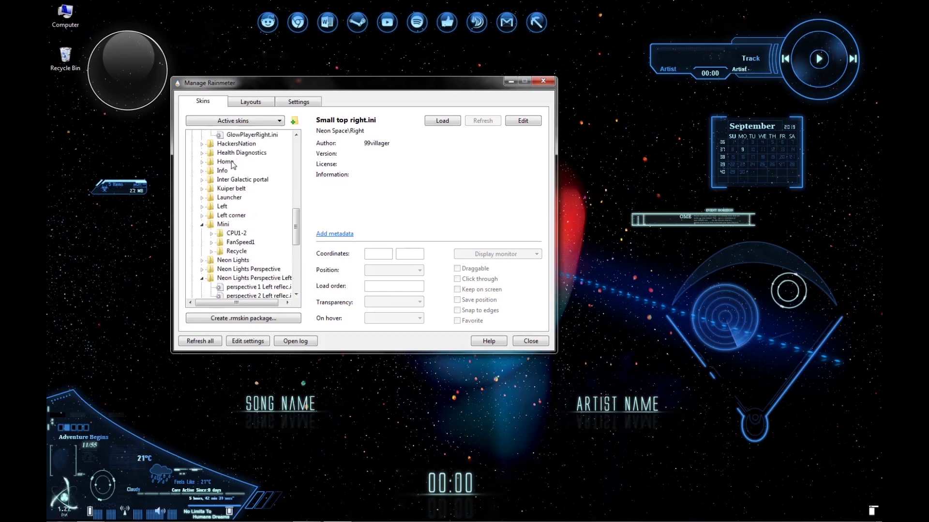
scroll(300, 182, "up", 3)
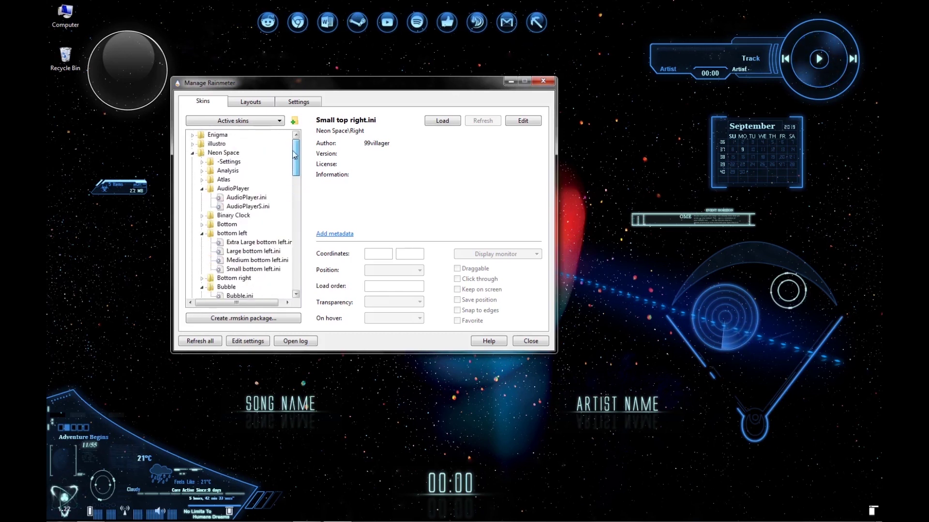